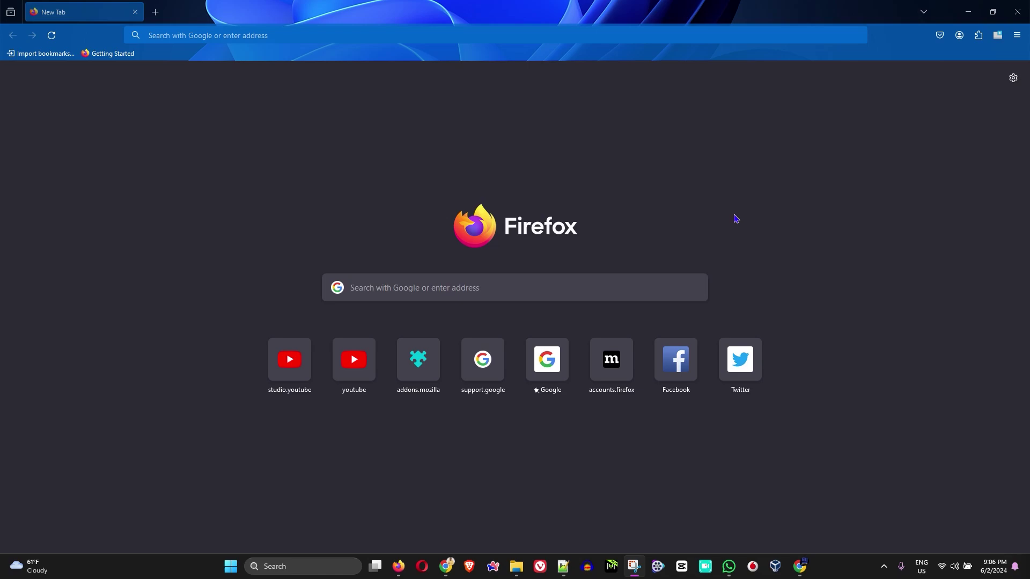
Open Add-ons and themes from the menu and follow Find more add-ons to addons.mozilla.org
left_click(1016, 35)
left_click(887, 204)
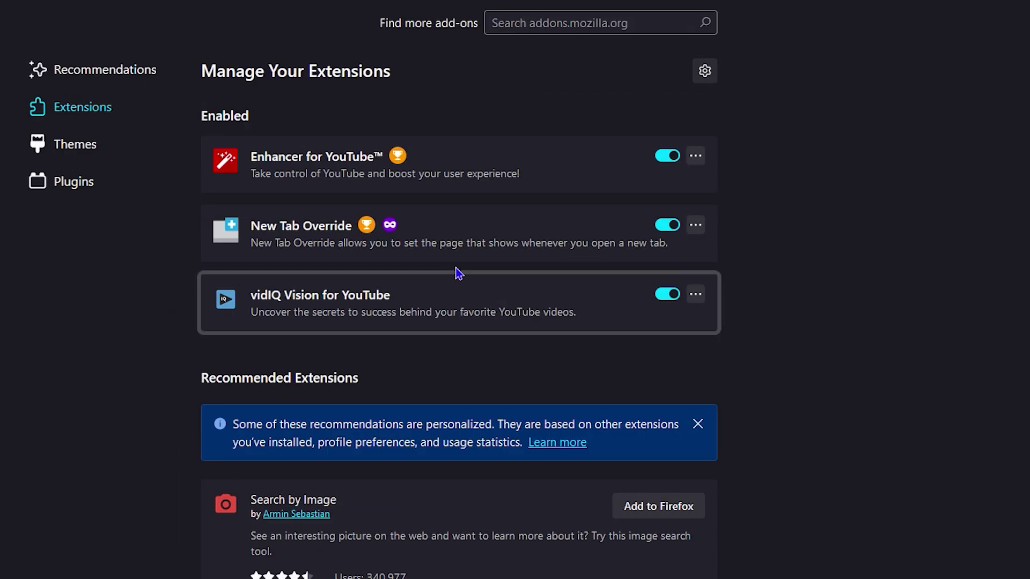
scroll(457, 273, "down", 8)
left_click(429, 504)
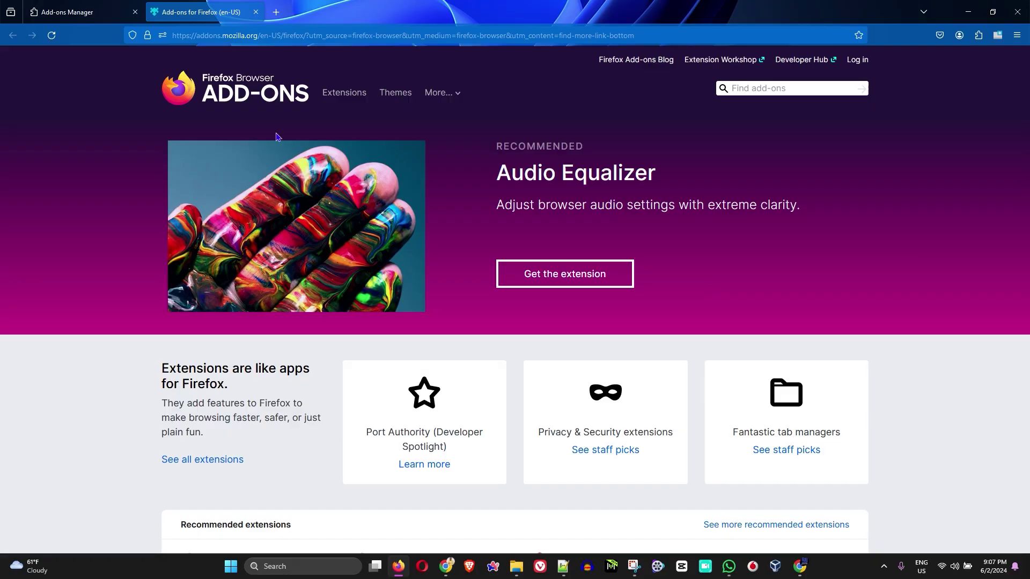
Browse the full trending themes list and open the FC Barcelona v2 theme page
scroll(490, 257, "down", 7)
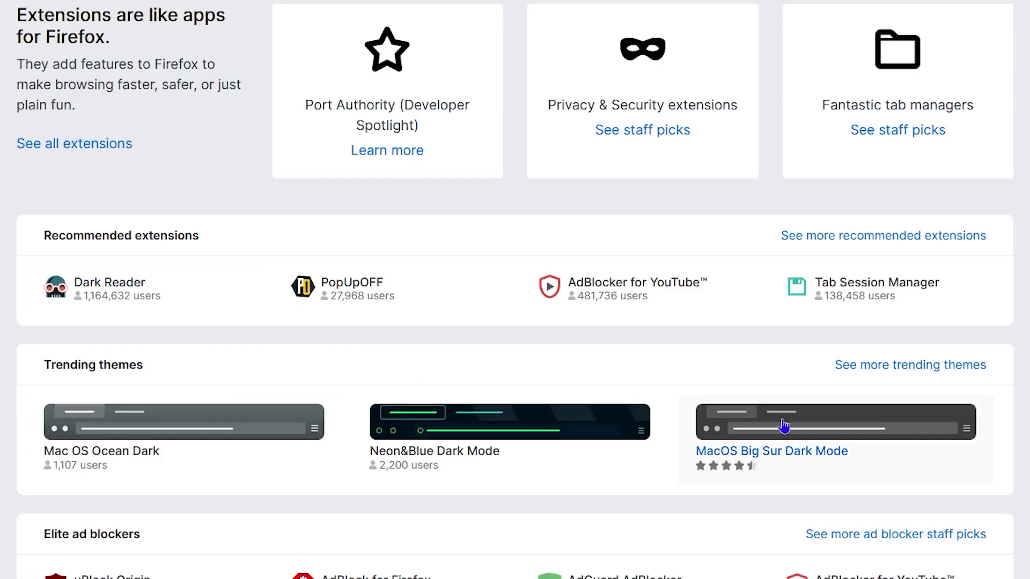
left_click(788, 241)
scroll(627, 321, "down", 20)
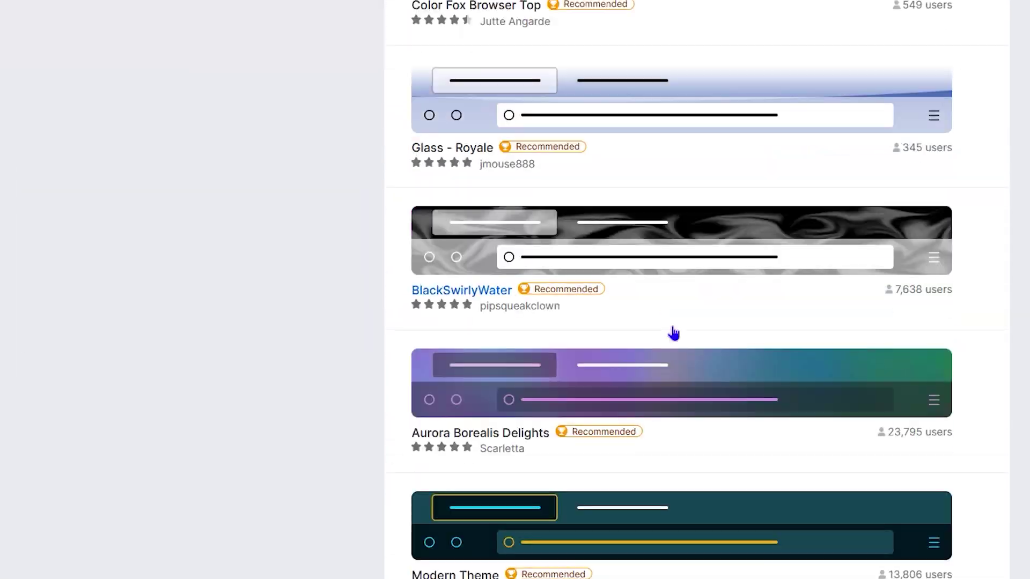
key("ctrl+shift+Tab")
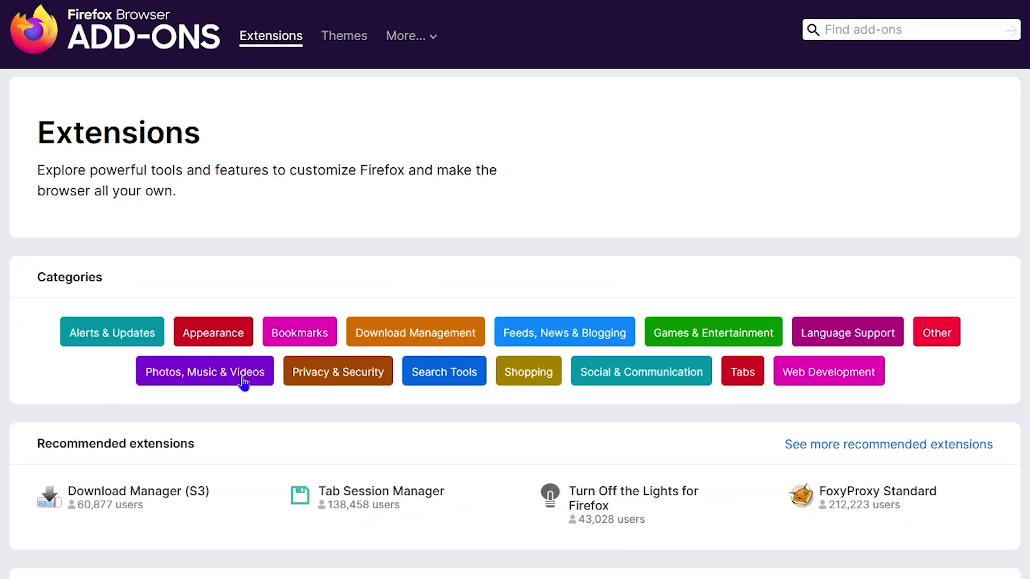
scroll(166, 322, "down", 7)
scroll(684, 426, "up", 7)
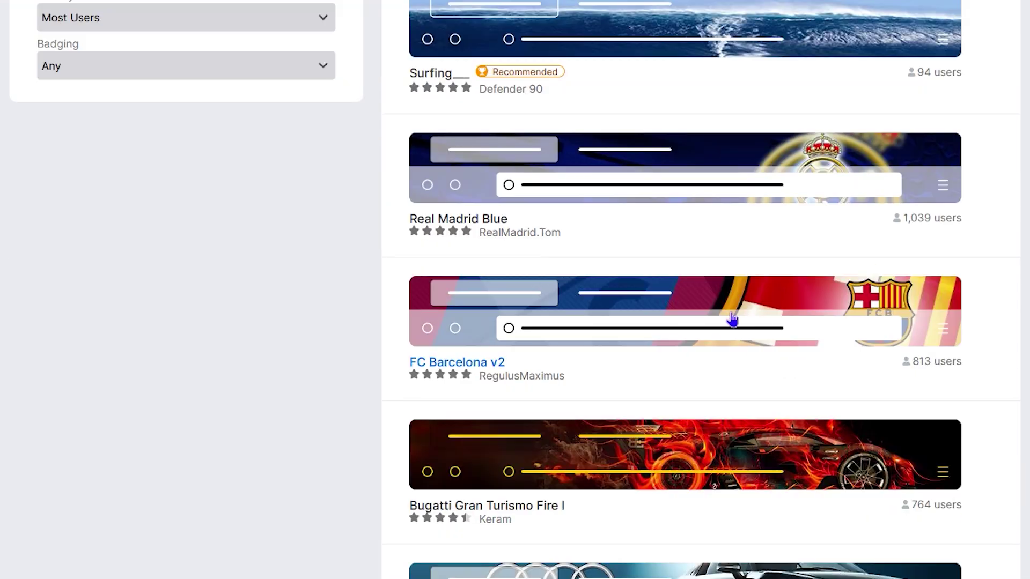
scroll(681, 375, "down", 3)
left_click(455, 202)
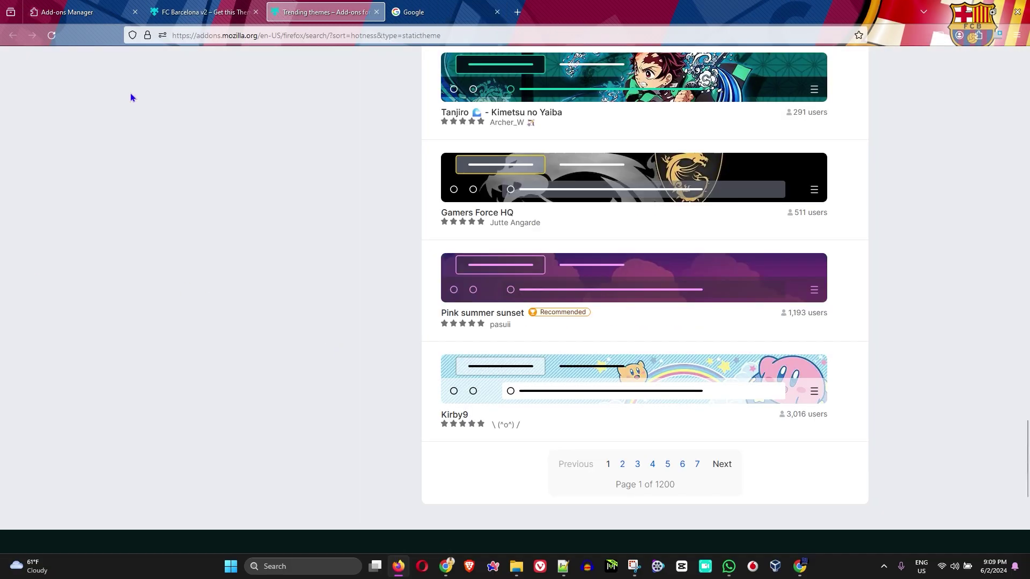
Sort the theme results by most users and review the add-on type choices
scroll(409, 301, "up", 15)
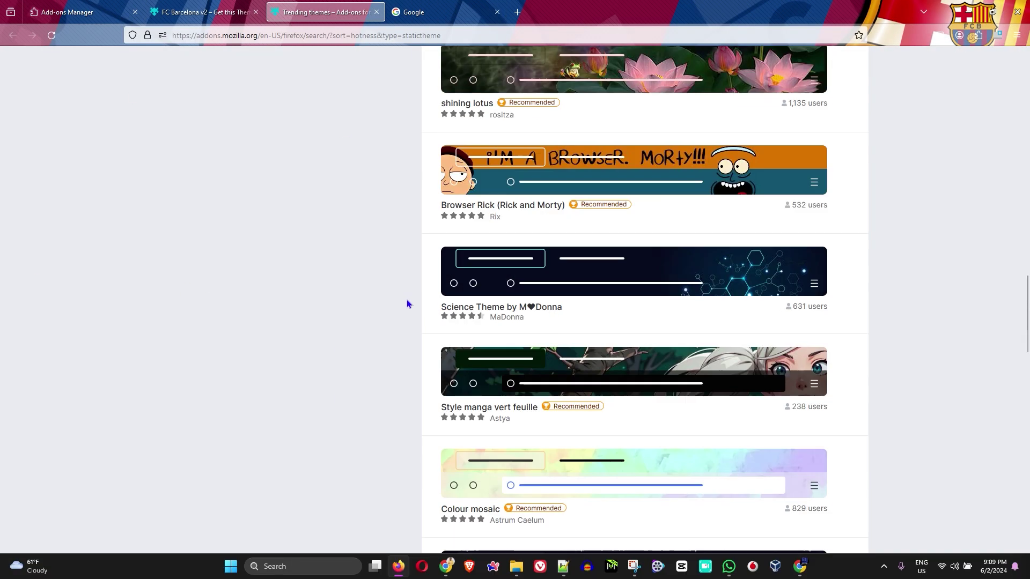
left_click(217, 263)
left_click(126, 324)
left_click(177, 302)
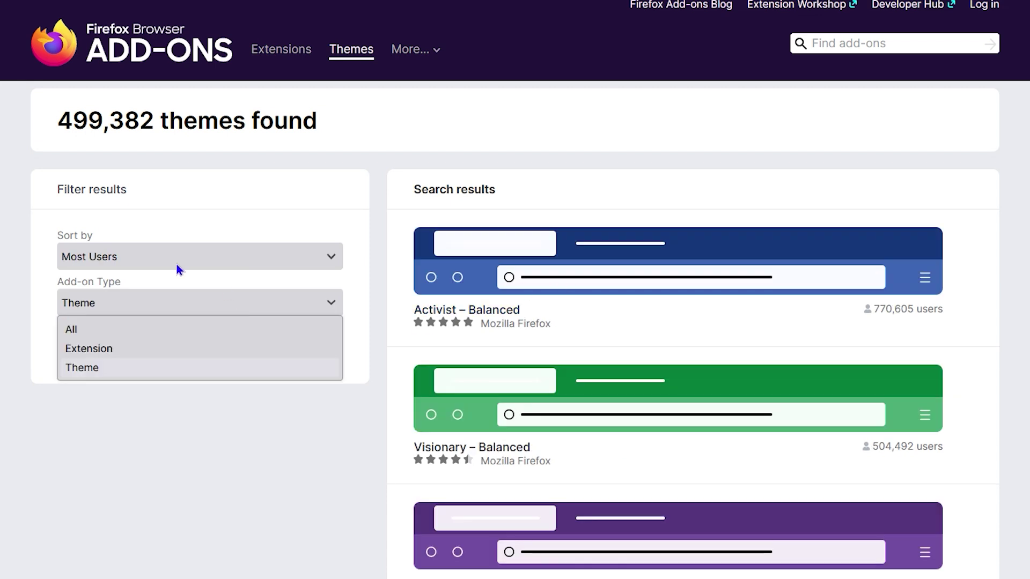
key("Escape")
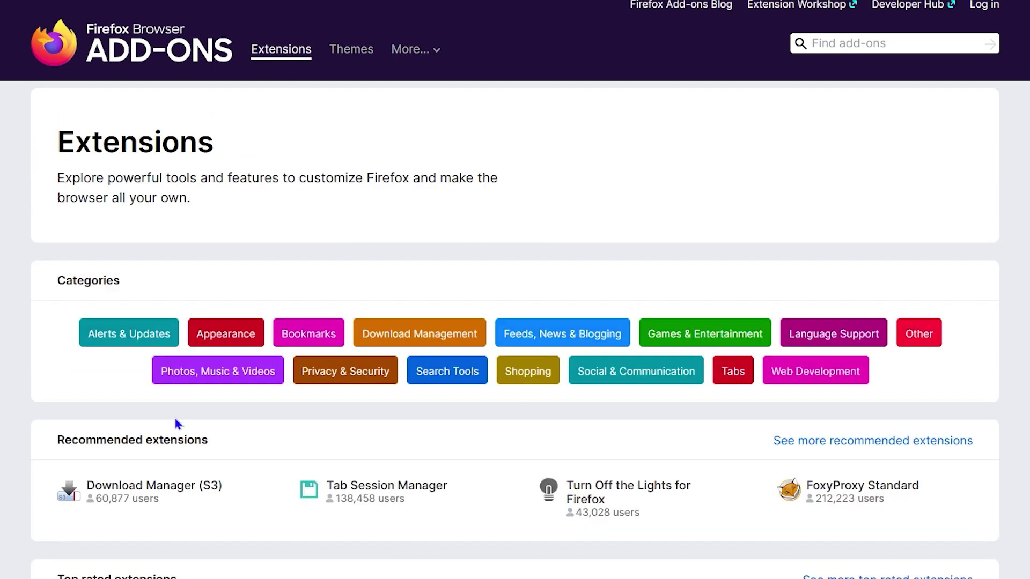
scroll(536, 456, "down", 5)
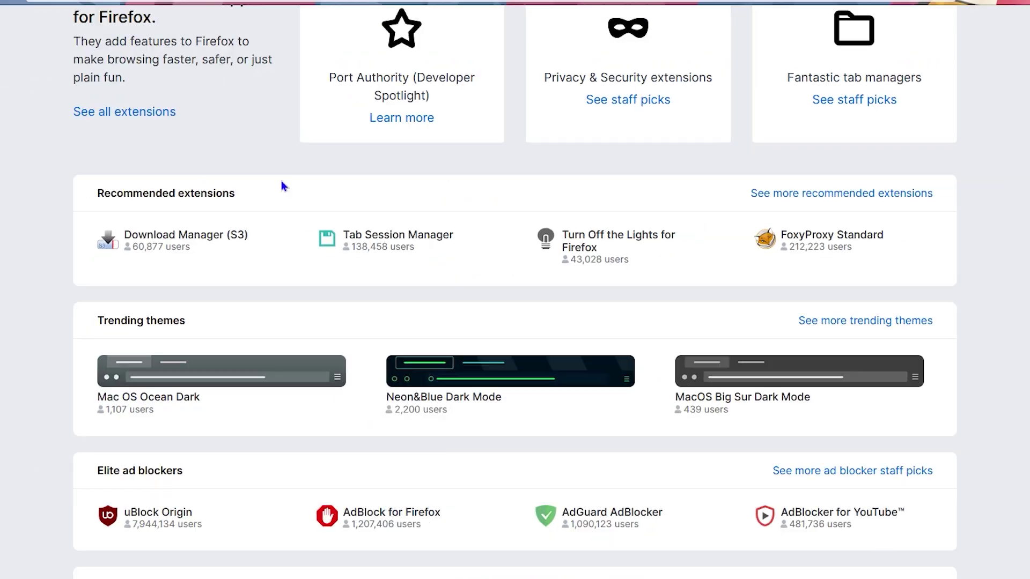
scroll(322, 204, "down", 15)
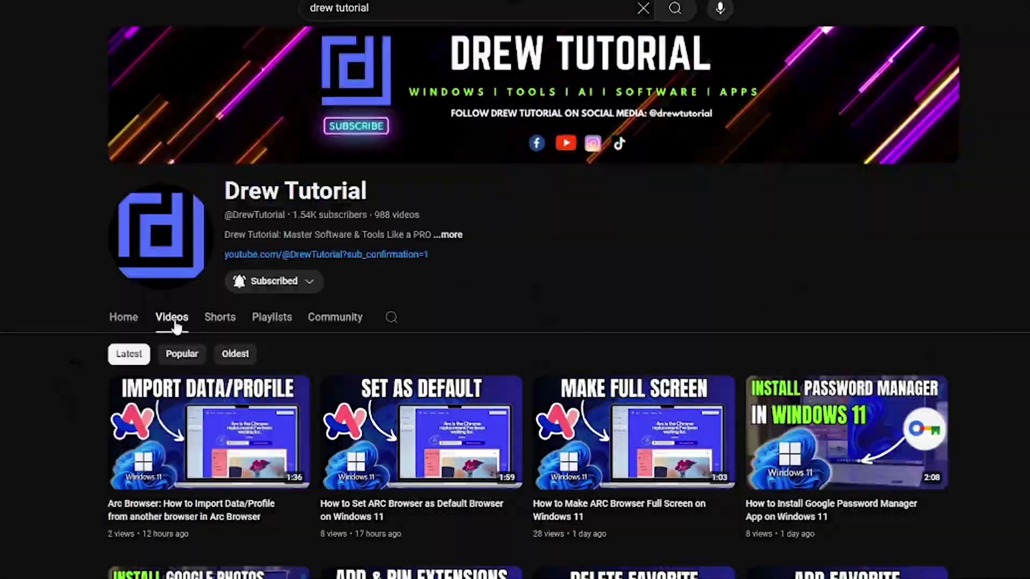
Scroll the YouTube channel's Videos grid, then switch to its Playlists tab
scroll(709, 480, "down", 10)
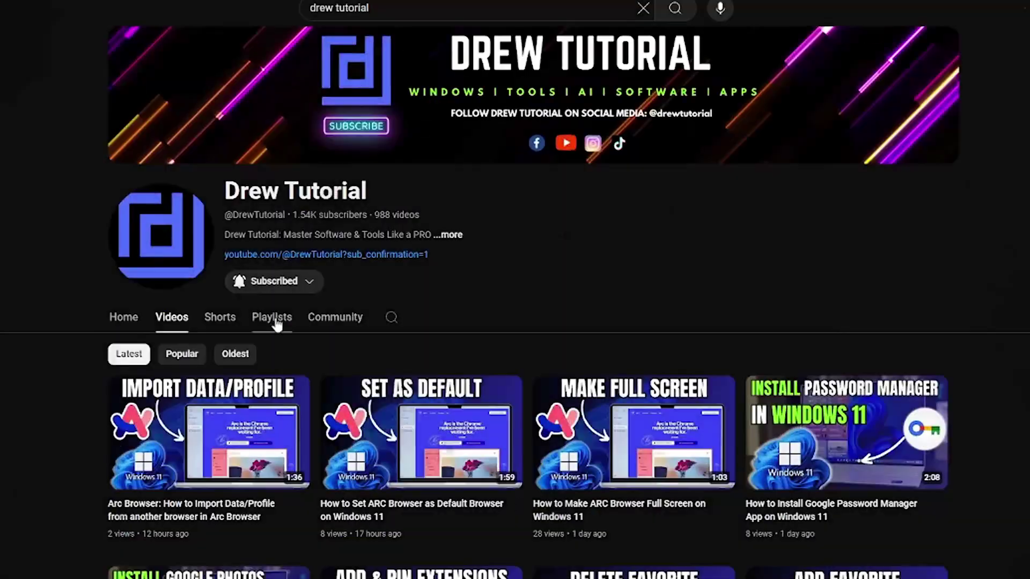
left_click(271, 318)
scroll(187, 303, "down", 4)
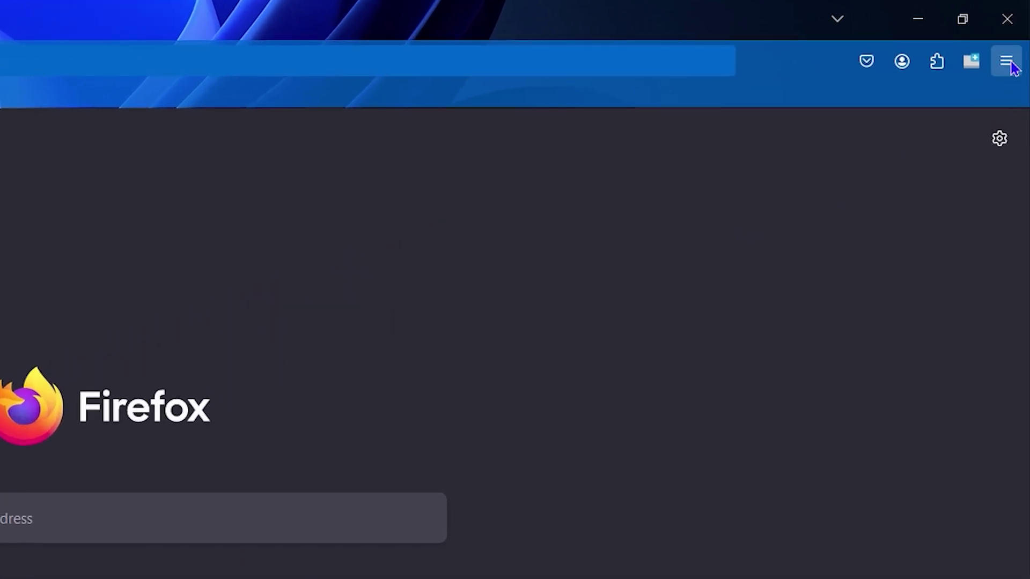
Scroll the Add-ons Manager's installed extensions and follow Find more add-ons to the Add-ons website
left_click(1006, 62)
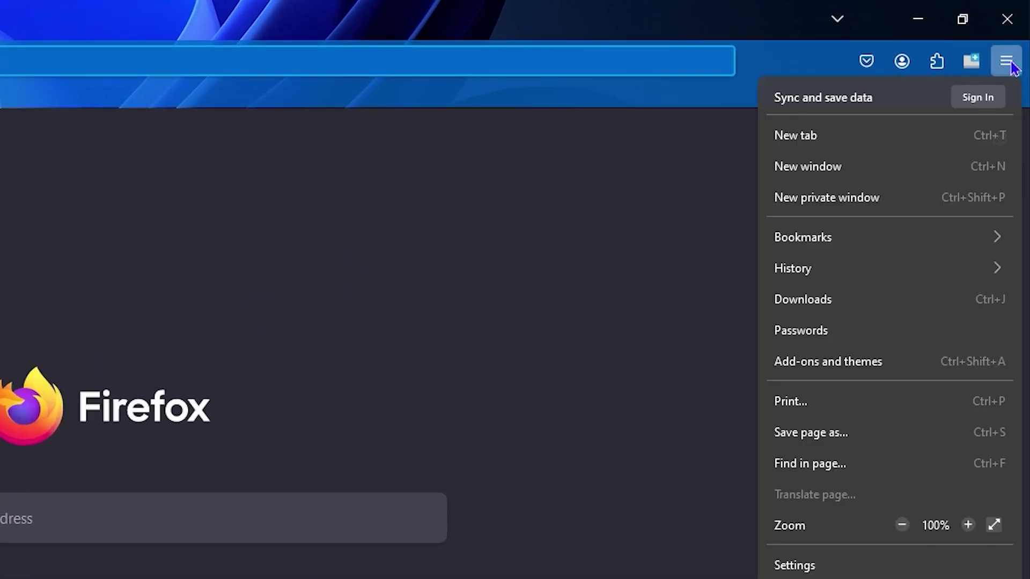
left_click(838, 370)
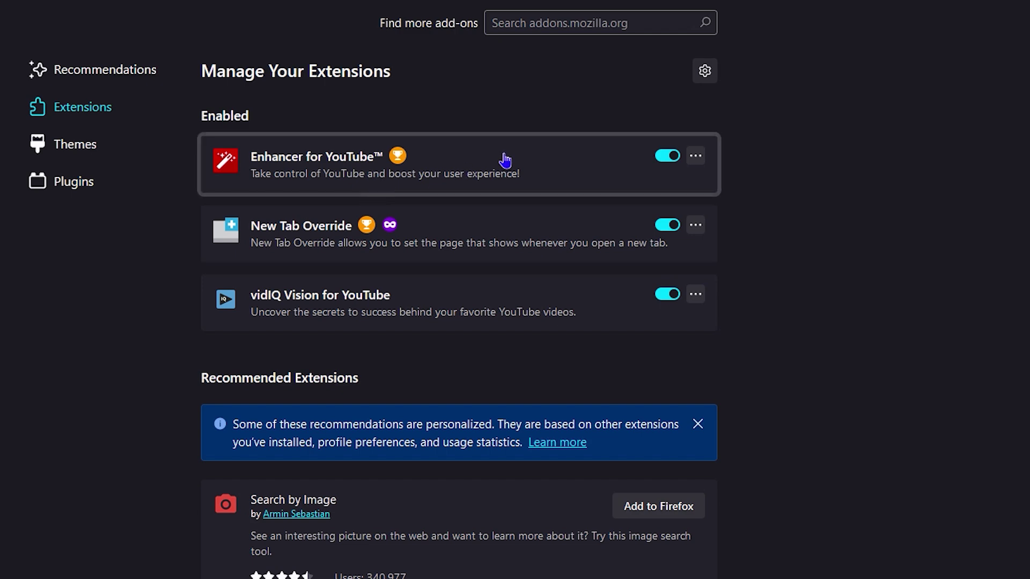
scroll(515, 220, "down", 3)
scroll(466, 222, "up", 3)
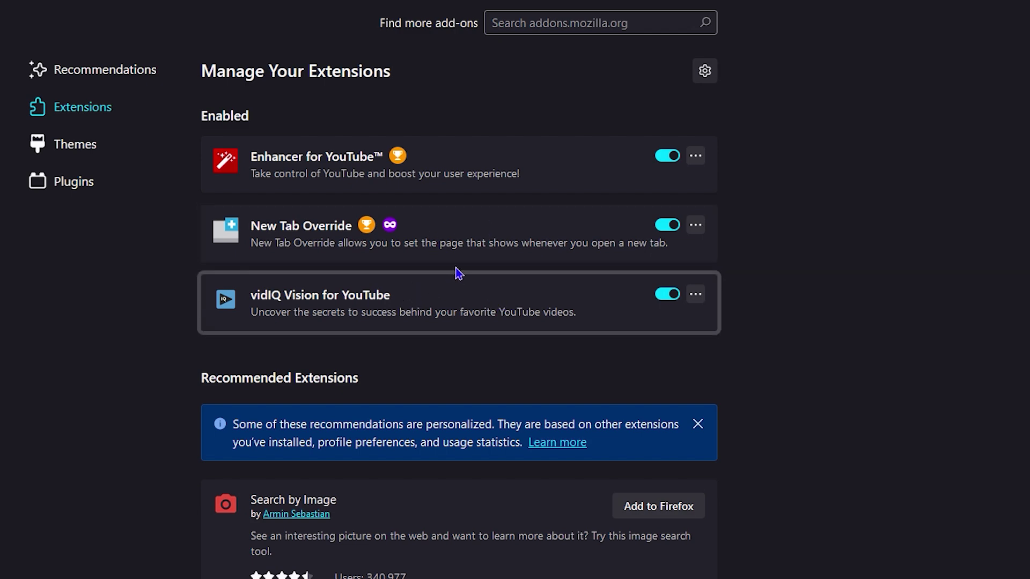
scroll(434, 243, "down", 3)
scroll(427, 251, "down", 2)
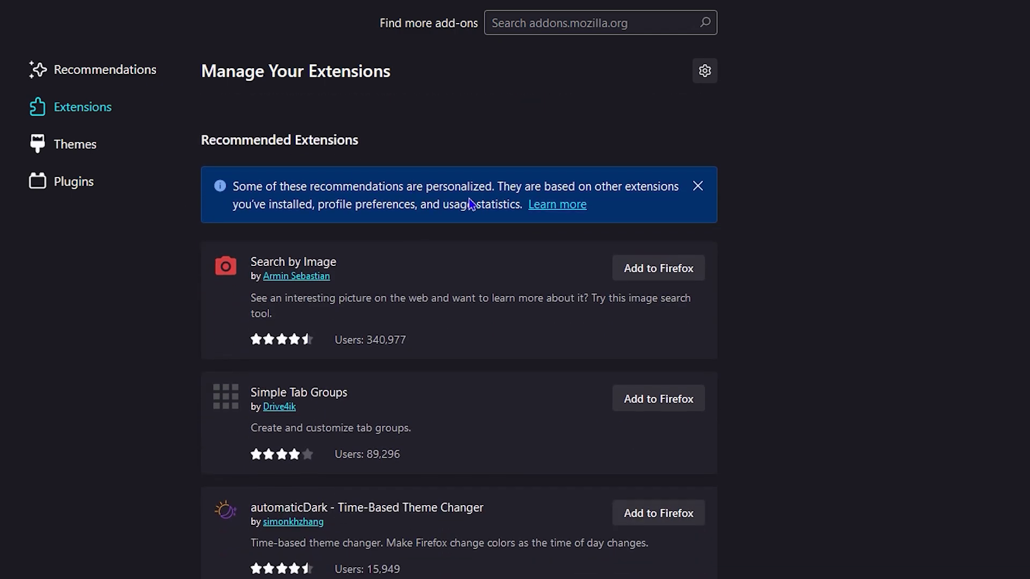
scroll(475, 258, "down", 5)
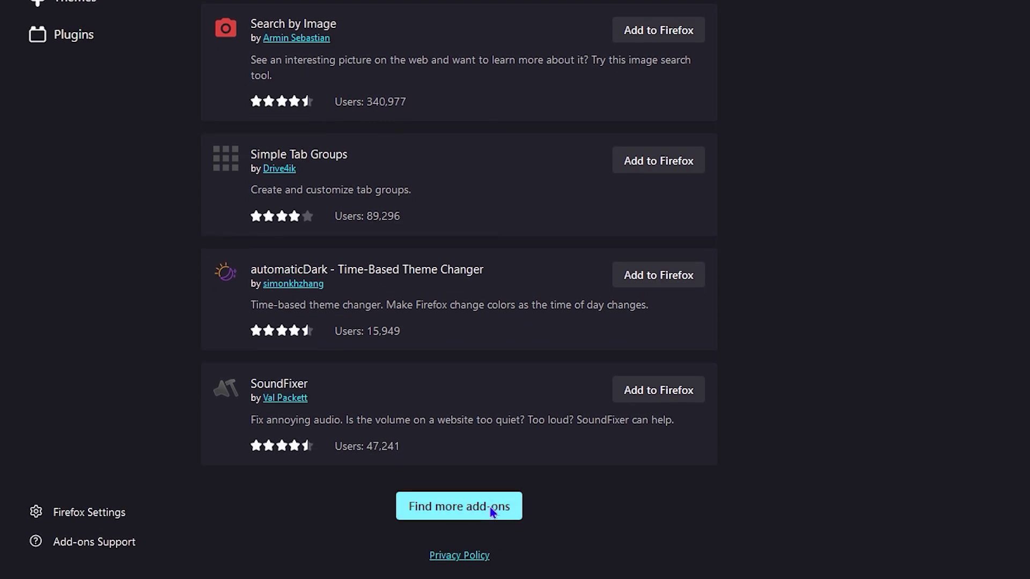
left_click(490, 506)
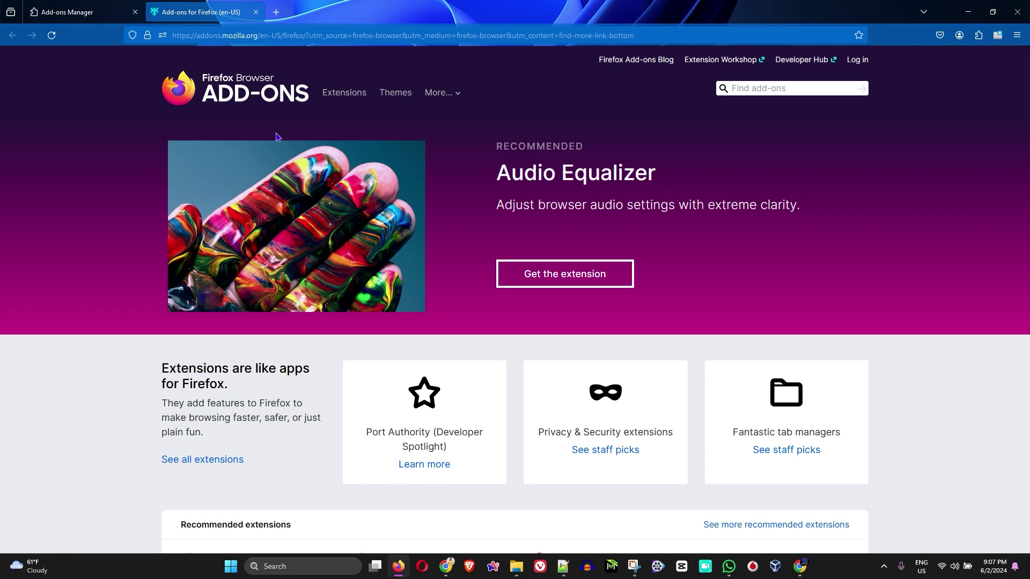
Open See more trending themes in a new tab beside the Add-ons home page
scroll(507, 251, "down", 1)
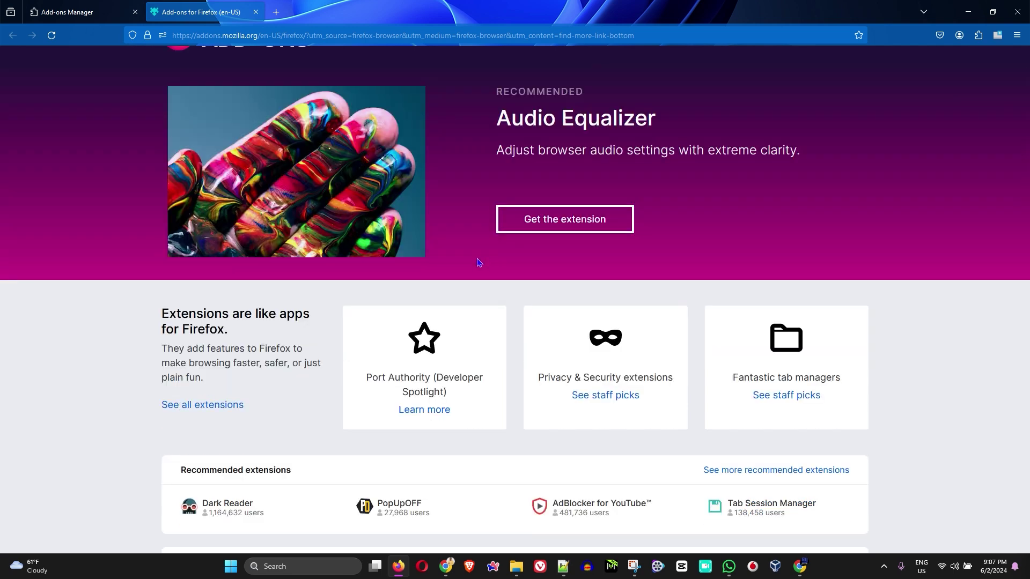
scroll(391, 266, "down", 5)
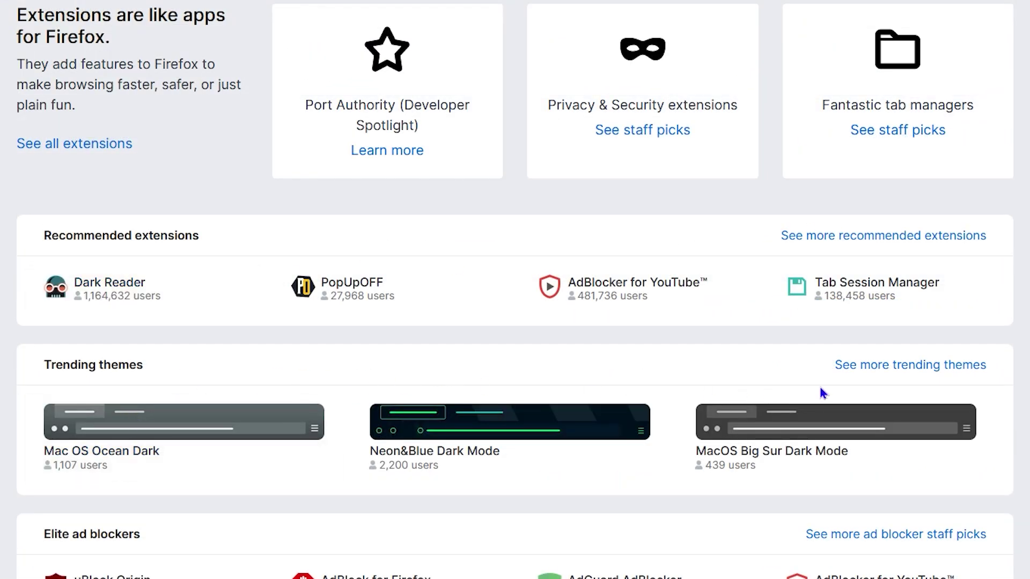
right_click(896, 370)
left_click(922, 379)
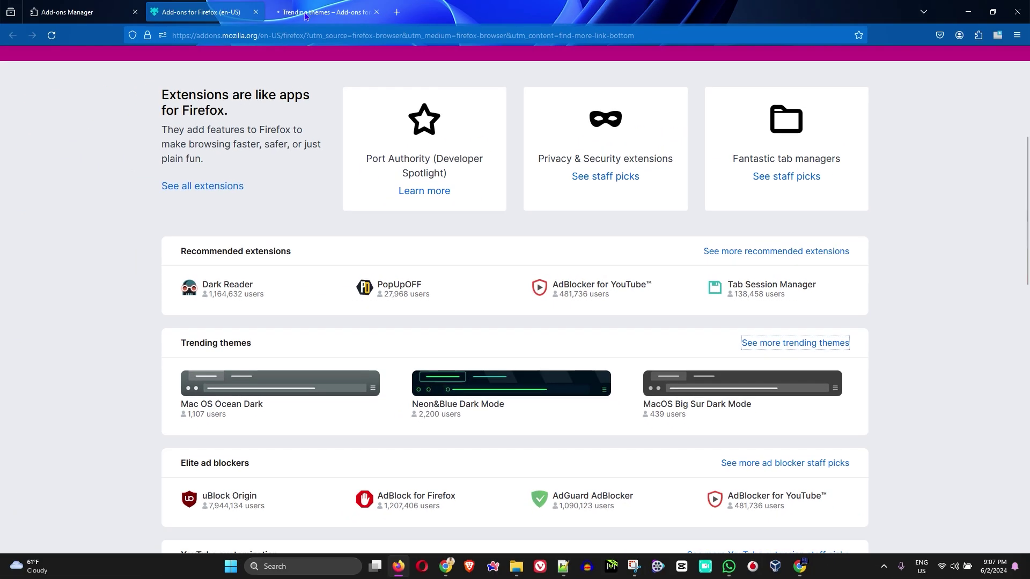
left_click(345, 20)
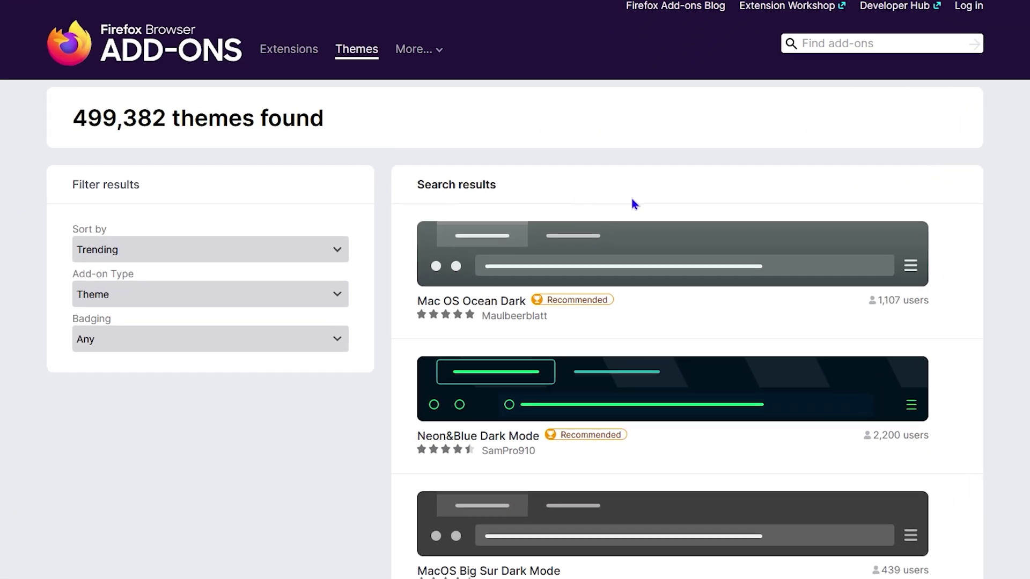
scroll(674, 295, "down", 4)
scroll(681, 330, "down", 15)
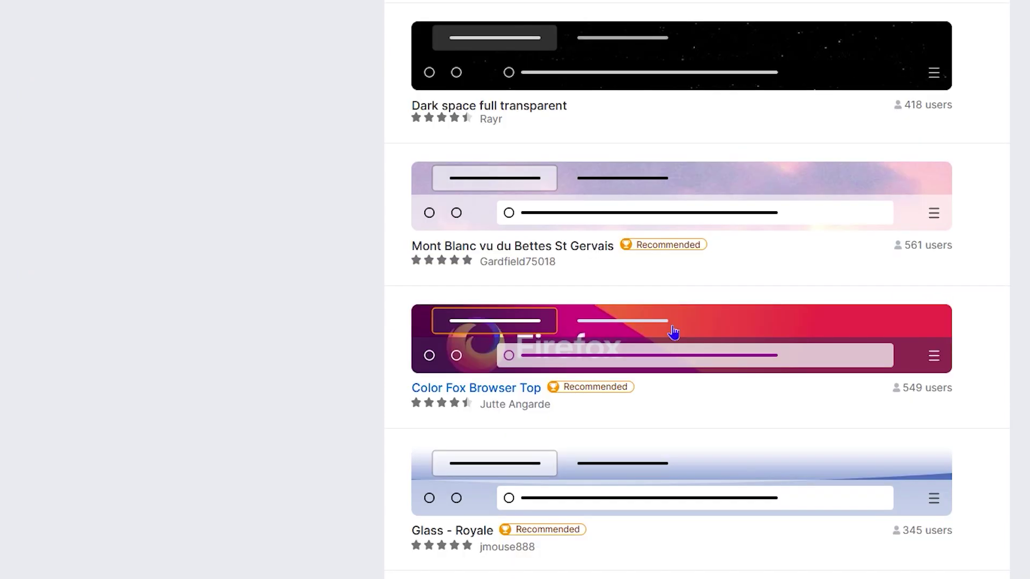
scroll(674, 333, "down", 5)
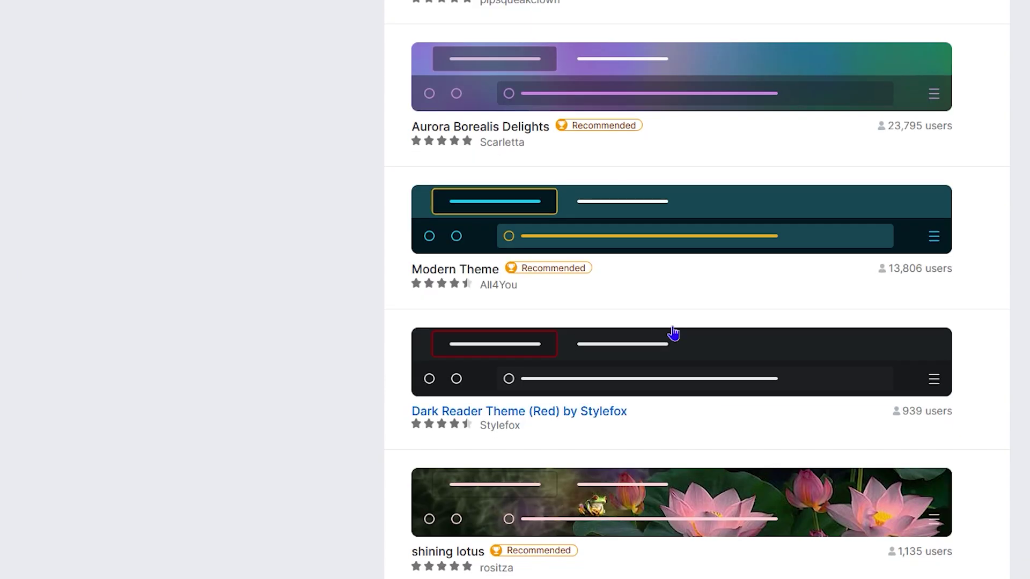
scroll(671, 333, "down", 16)
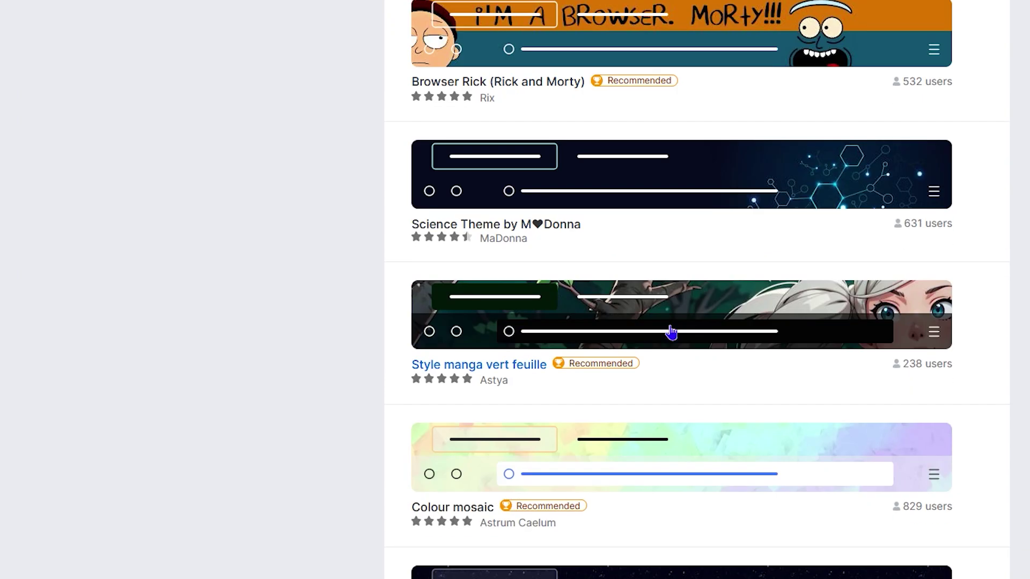
scroll(673, 333, "down", 8)
scroll(641, 325, "down", 9)
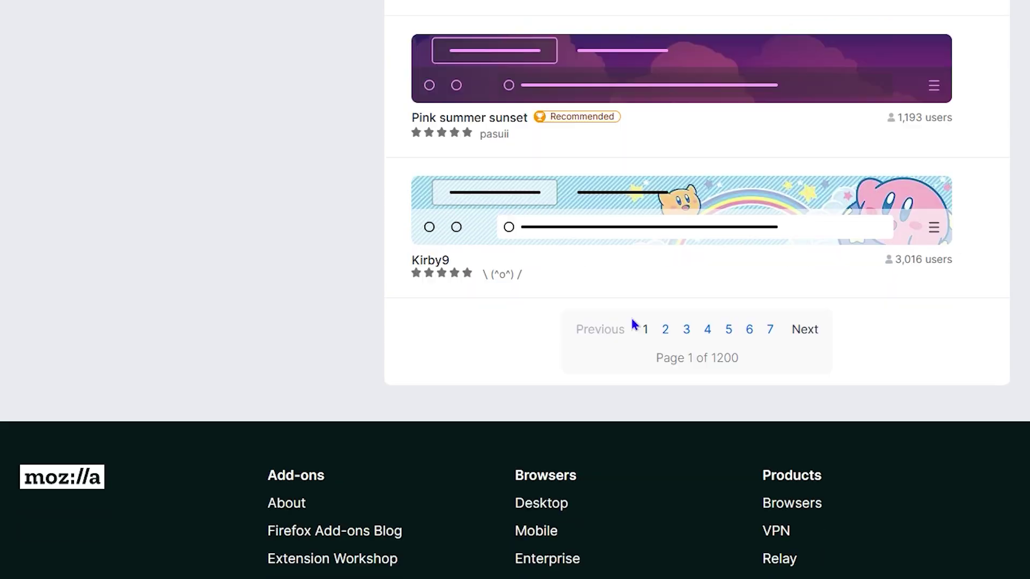
scroll(19, 306, "up", 15)
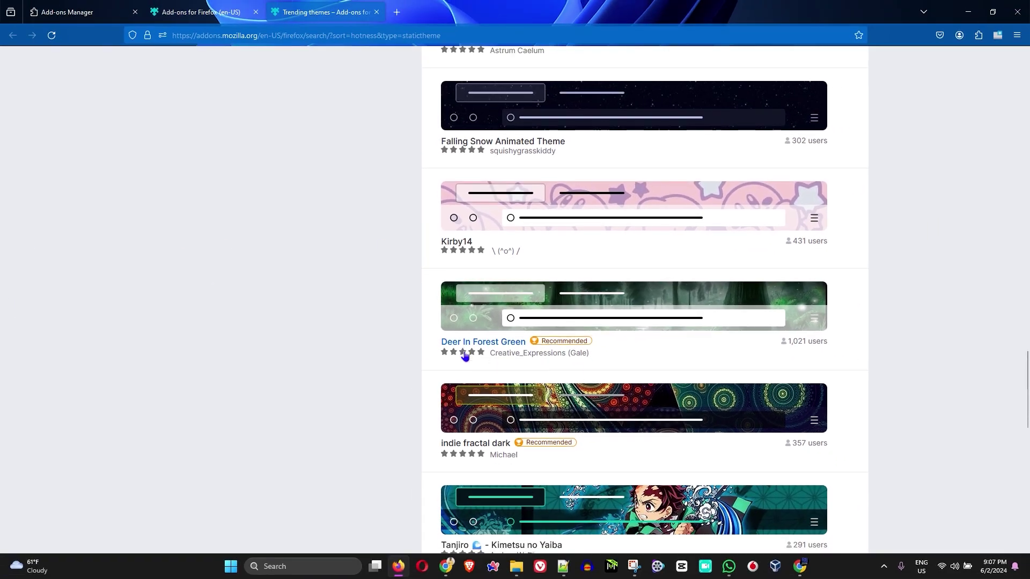
scroll(461, 364, "down", 7)
left_click(184, 0)
scroll(387, 305, "down", 3)
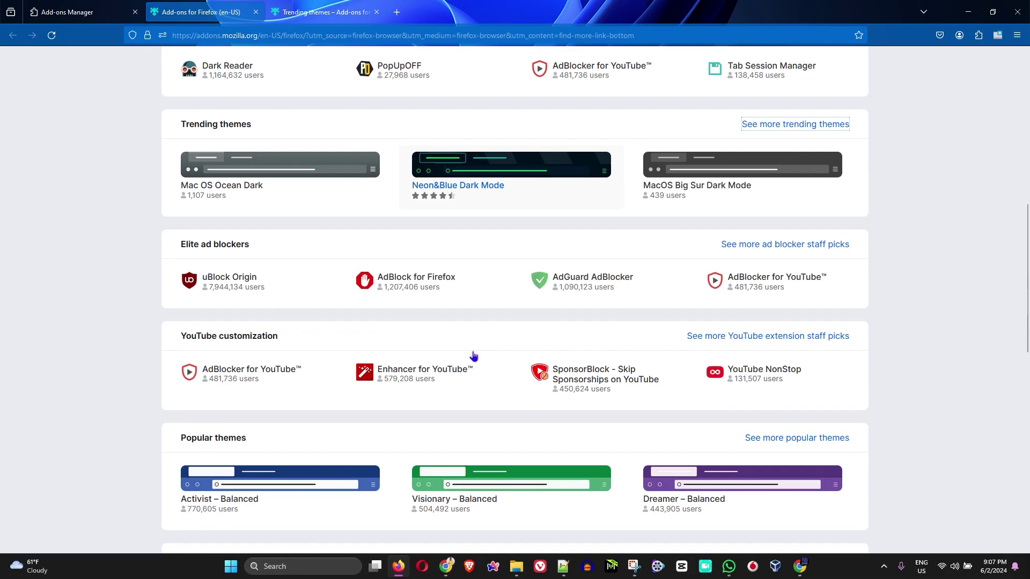
scroll(250, 293, "up", 3)
scroll(248, 293, "down", 3)
scroll(249, 293, "up", 7)
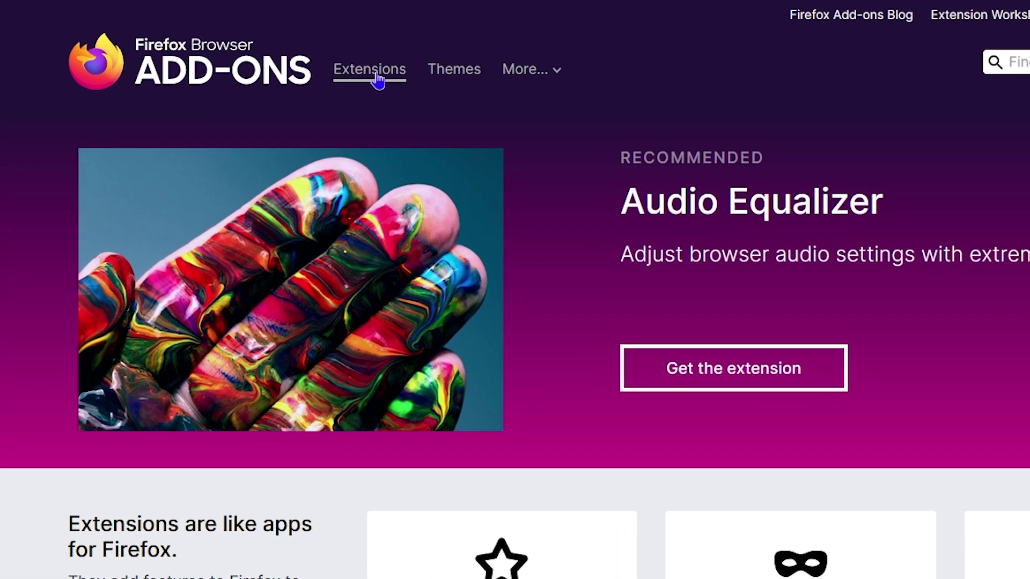
left_click(378, 79)
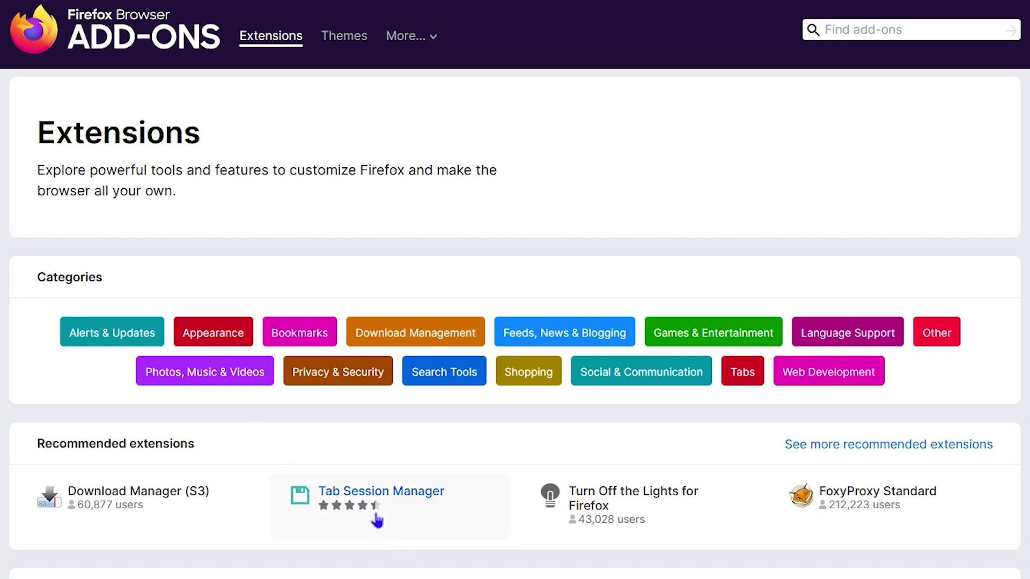
scroll(377, 519, "down", 5)
scroll(215, 258, "up", 2)
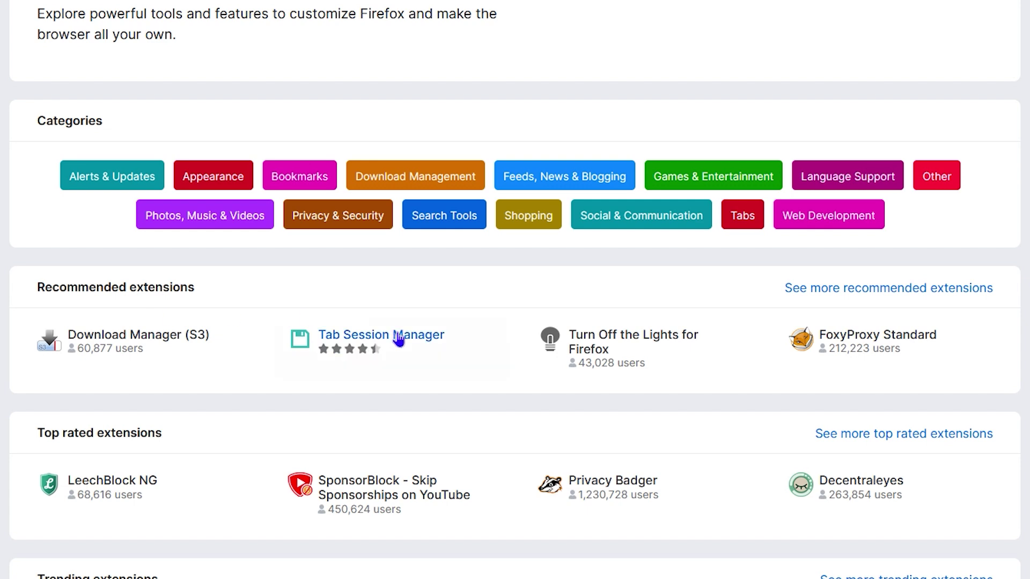
scroll(160, 451, "down", 1)
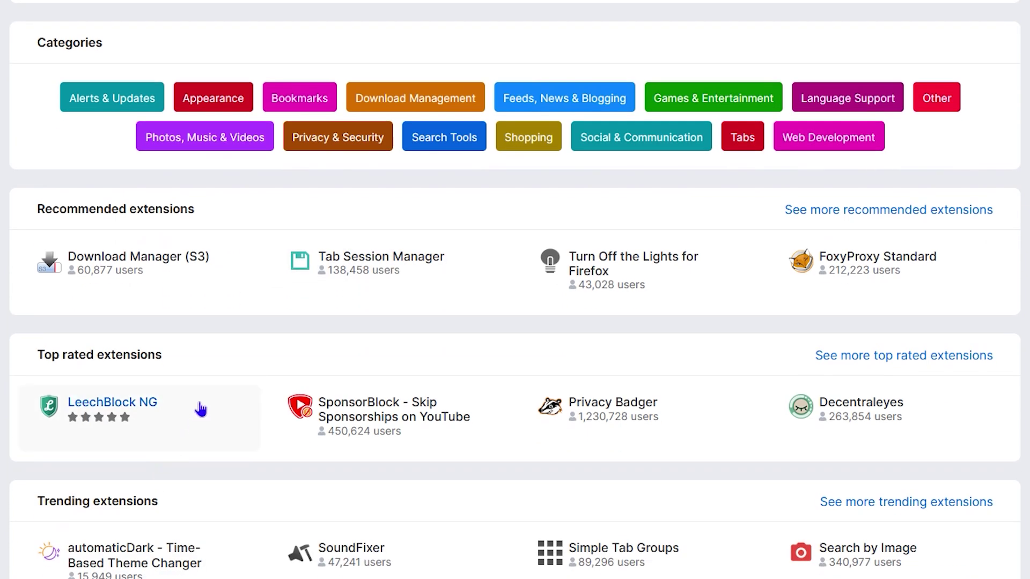
scroll(118, 470, "down", 2)
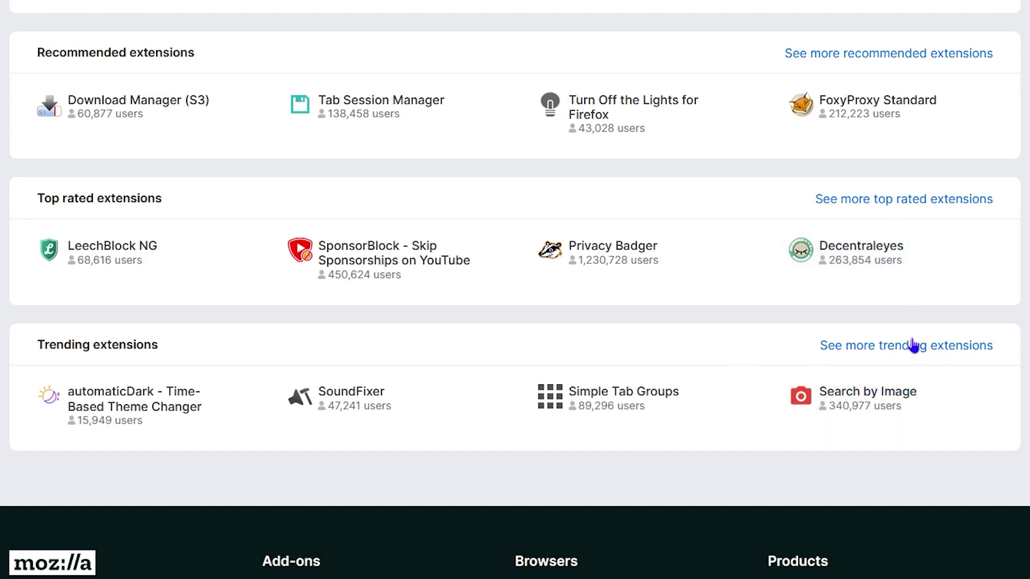
scroll(573, 372, "up", 5)
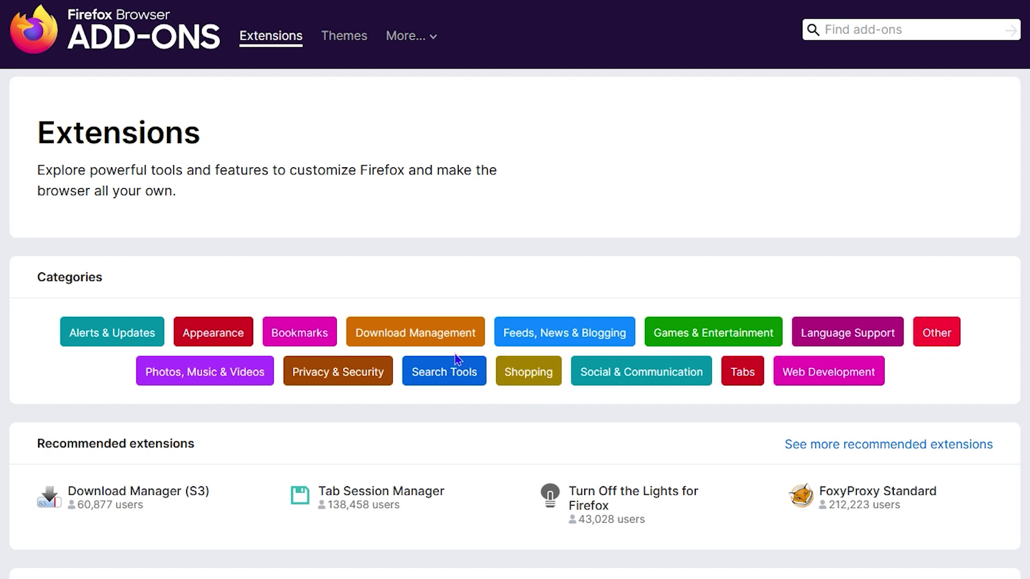
Go to Themes, filter by the Sports category, and open the FC Barcelona v2 card
left_click(348, 41)
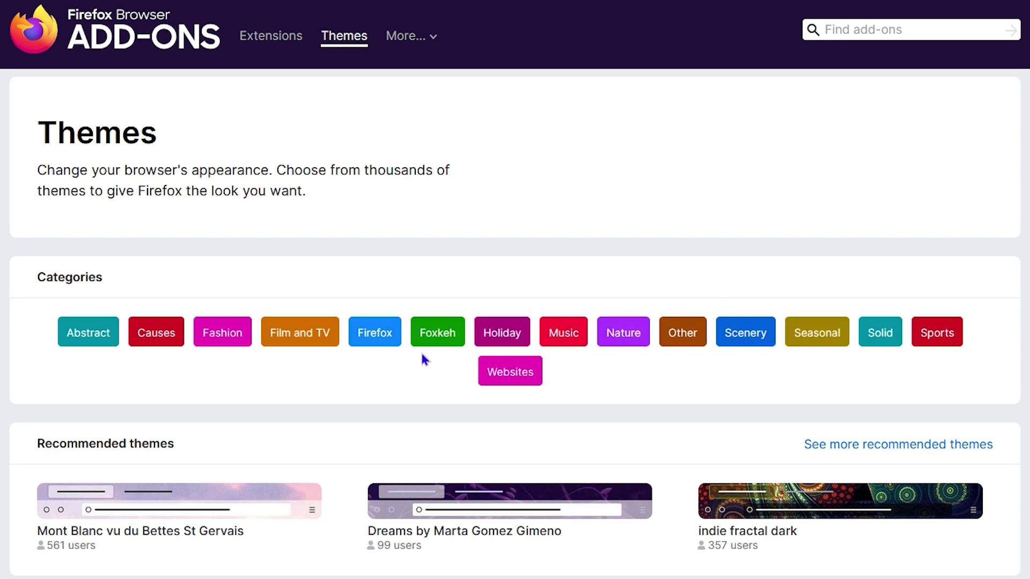
left_click(933, 341)
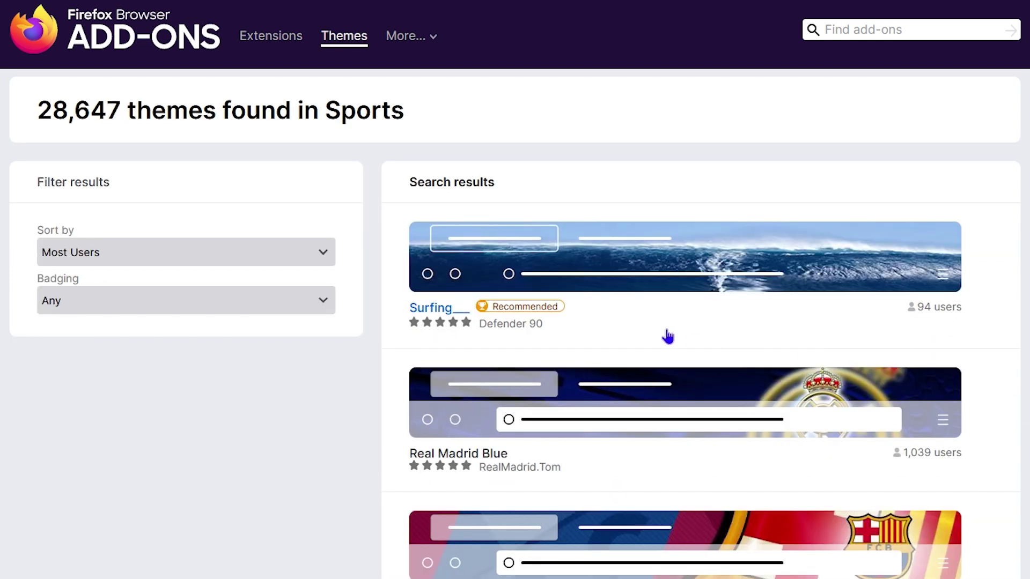
scroll(664, 368, "down", 5)
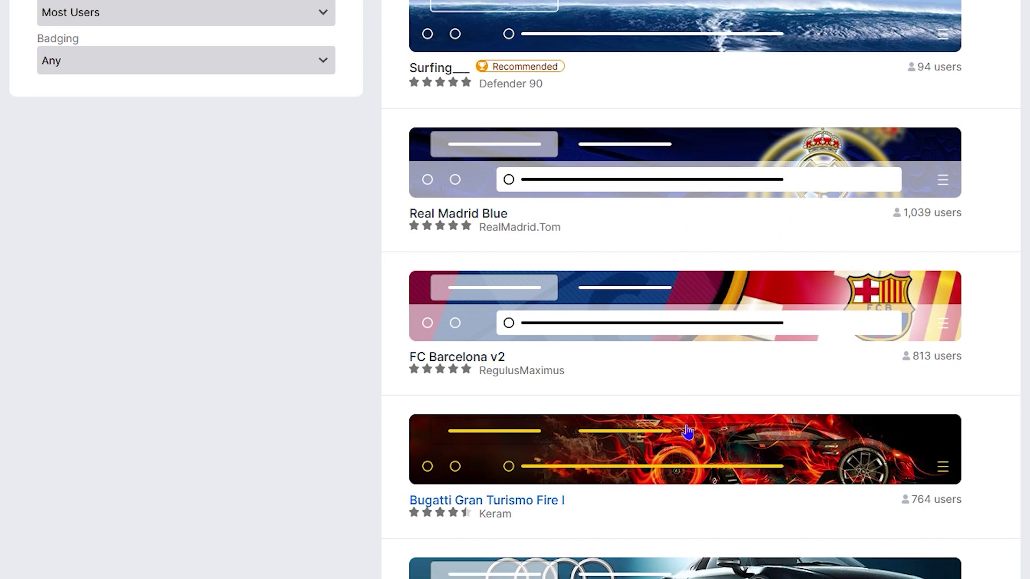
scroll(673, 434, "down", 12)
scroll(665, 407, "down", 7)
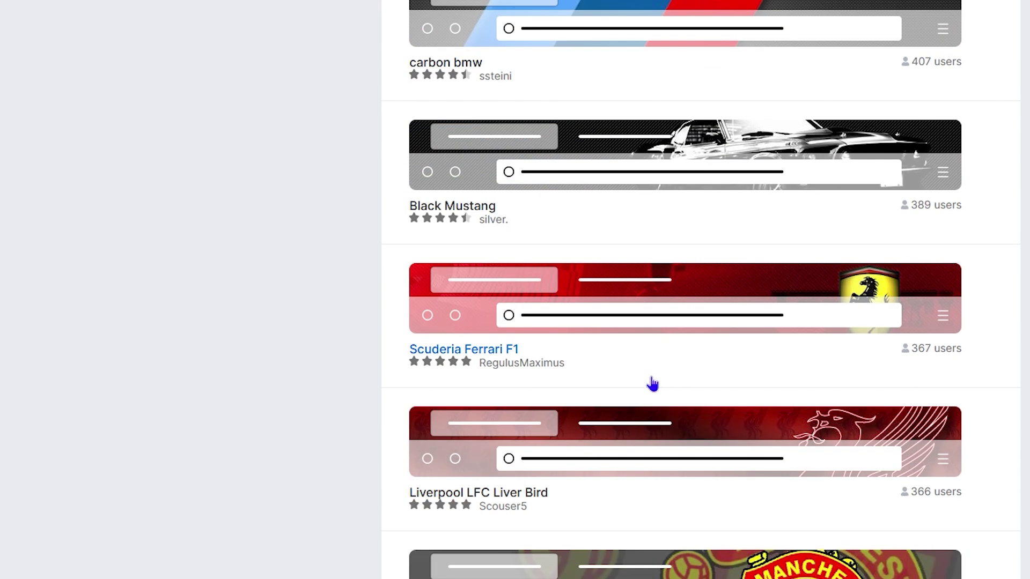
scroll(654, 384, "up", 20)
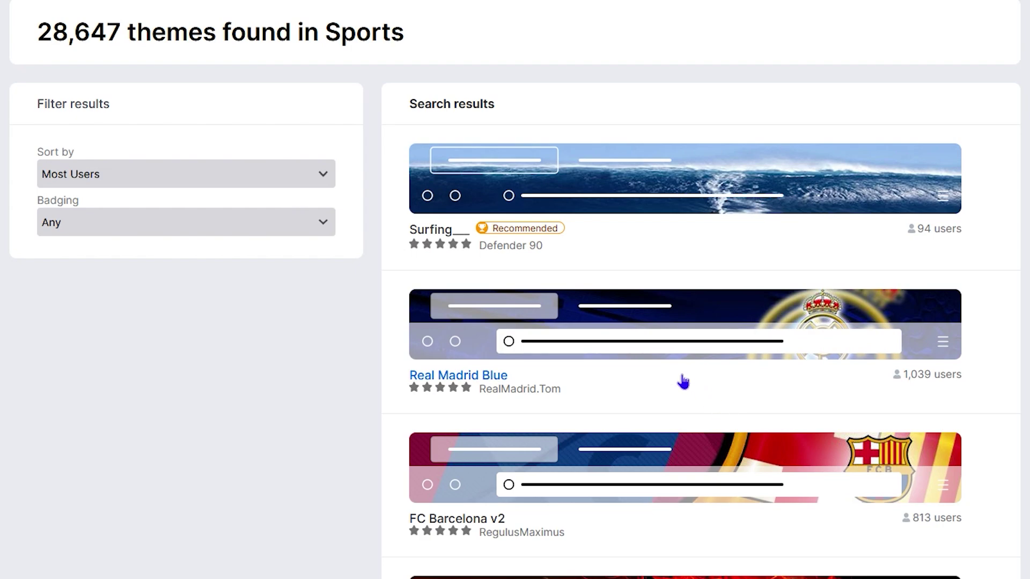
left_click(716, 461)
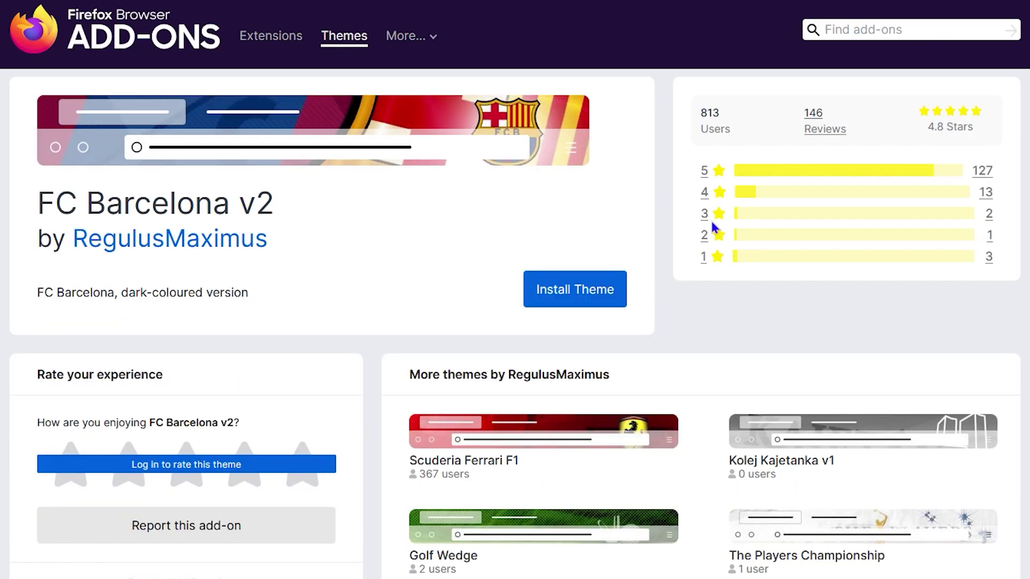
Install the FC Barcelona v2 theme and confirm Add in the Firefox prompt
left_click(566, 293)
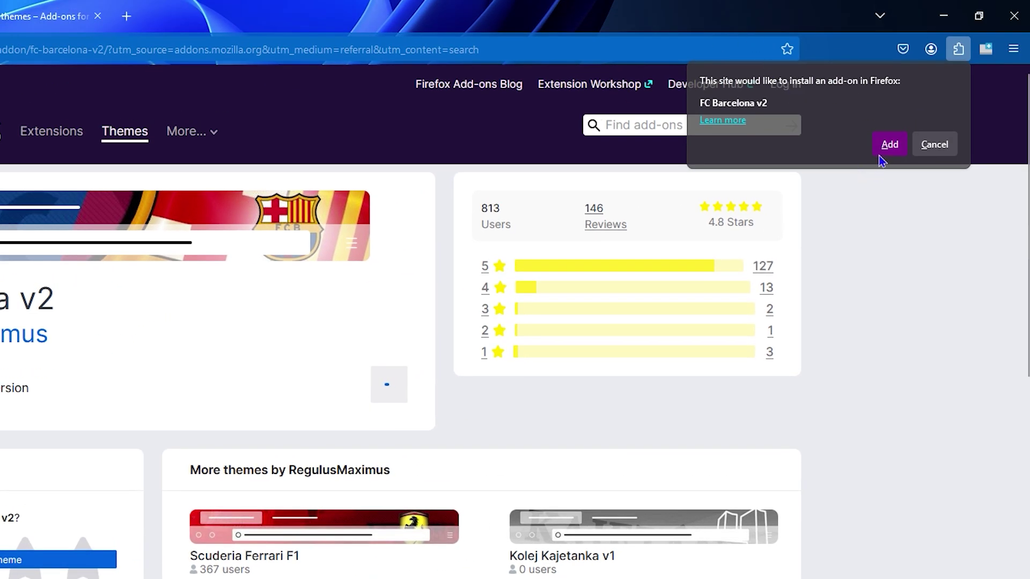
left_click(882, 150)
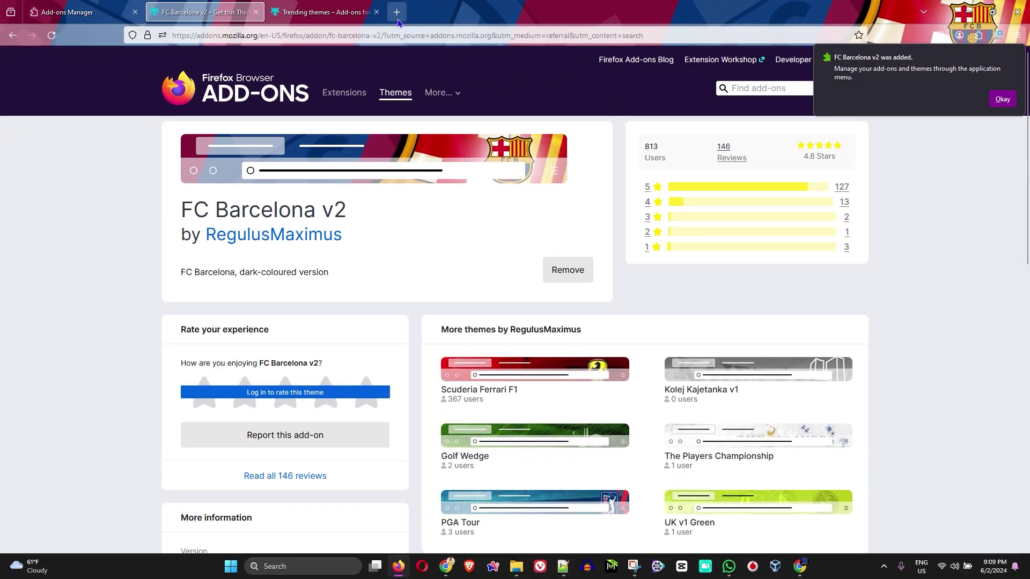
Load Google in a new tab, dismiss the notices, accept all cookies, and return to Trending themes
left_click(397, 13)
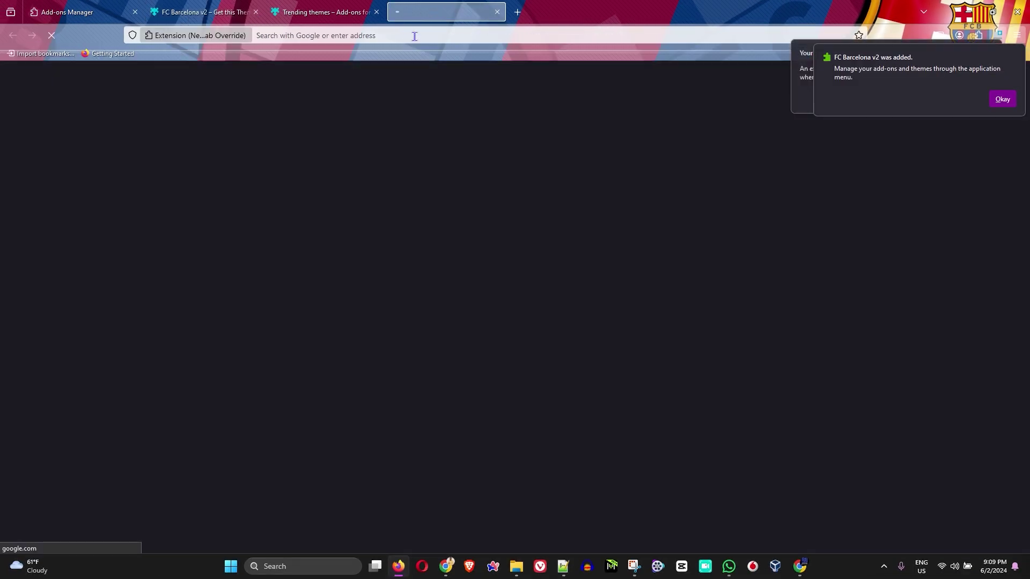
left_click(1001, 100)
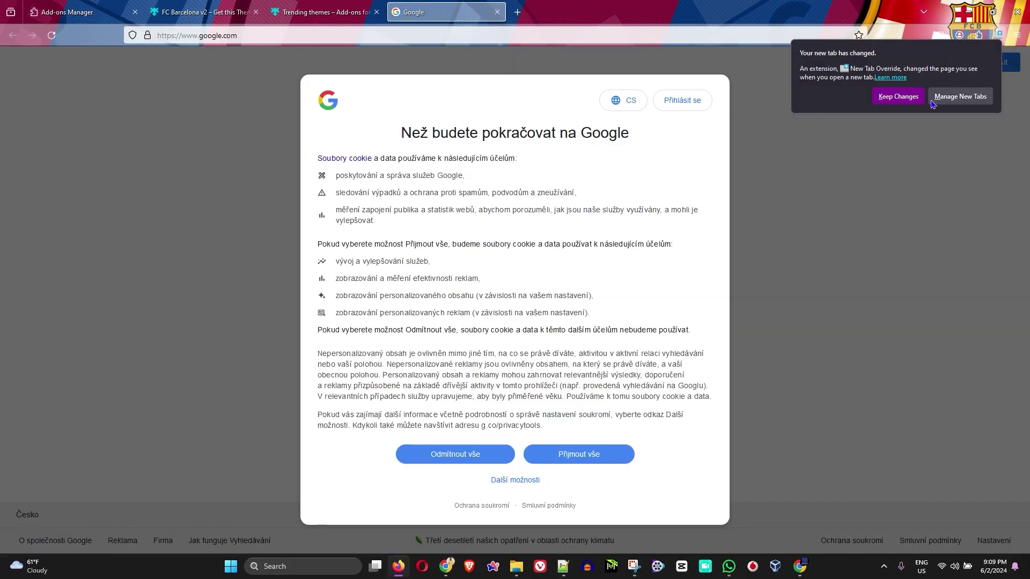
left_click(899, 96)
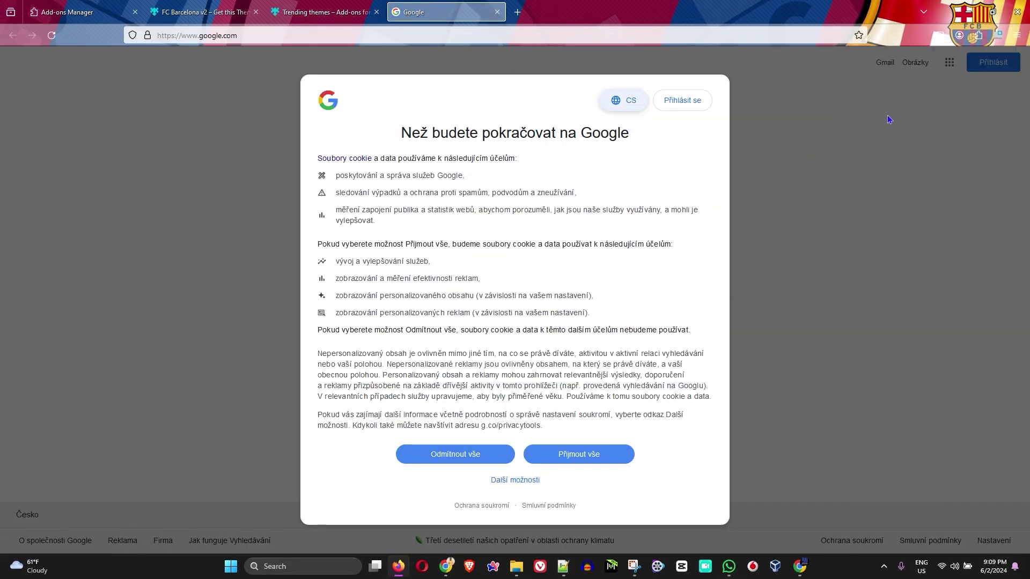
left_click(563, 453)
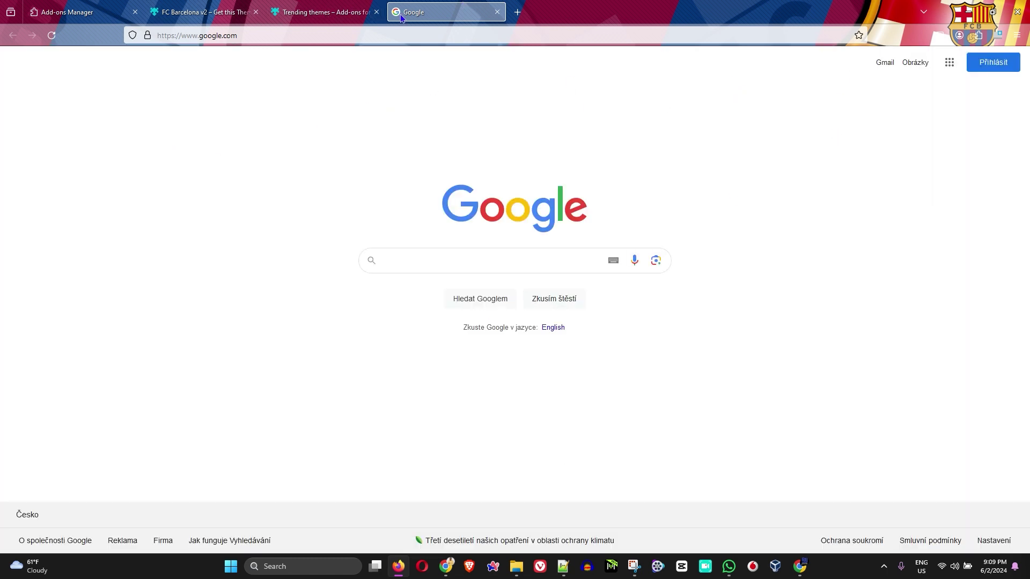
left_click(308, 15)
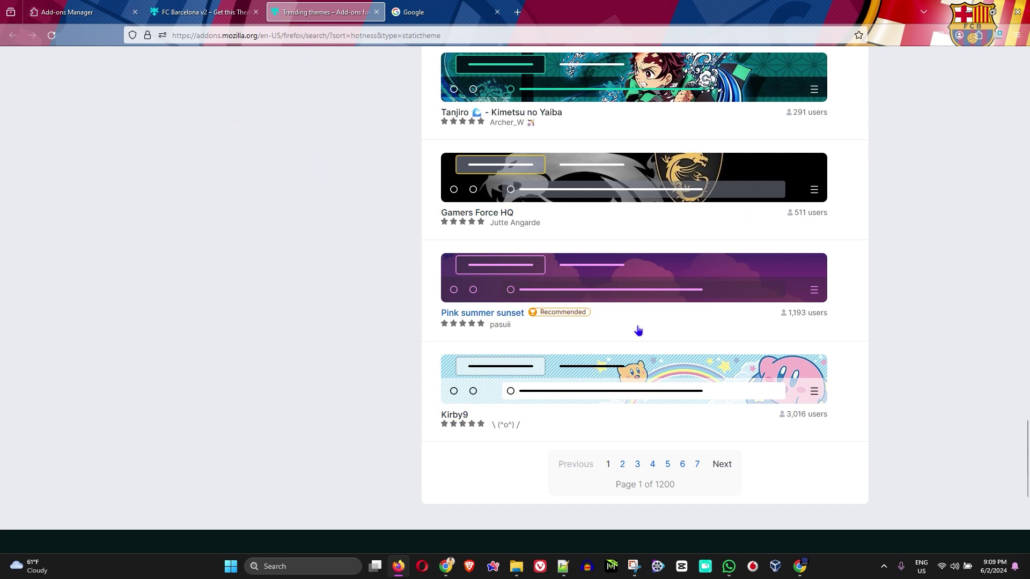
Sort themes by Most Users with add-on type Theme, then go to the Extensions page
scroll(638, 331, "down", 5)
scroll(501, 306, "up", 20)
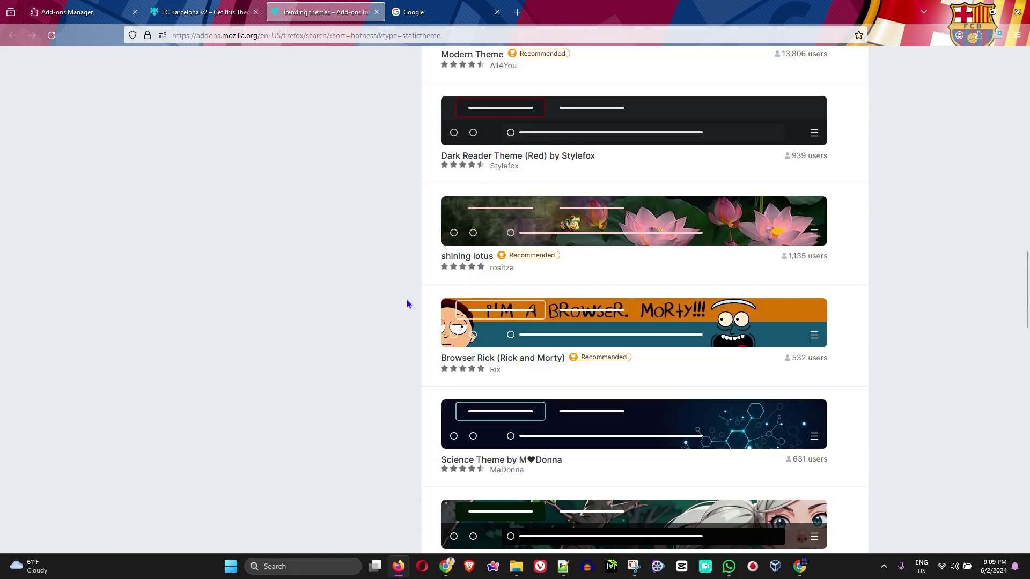
scroll(407, 304, "up", 20)
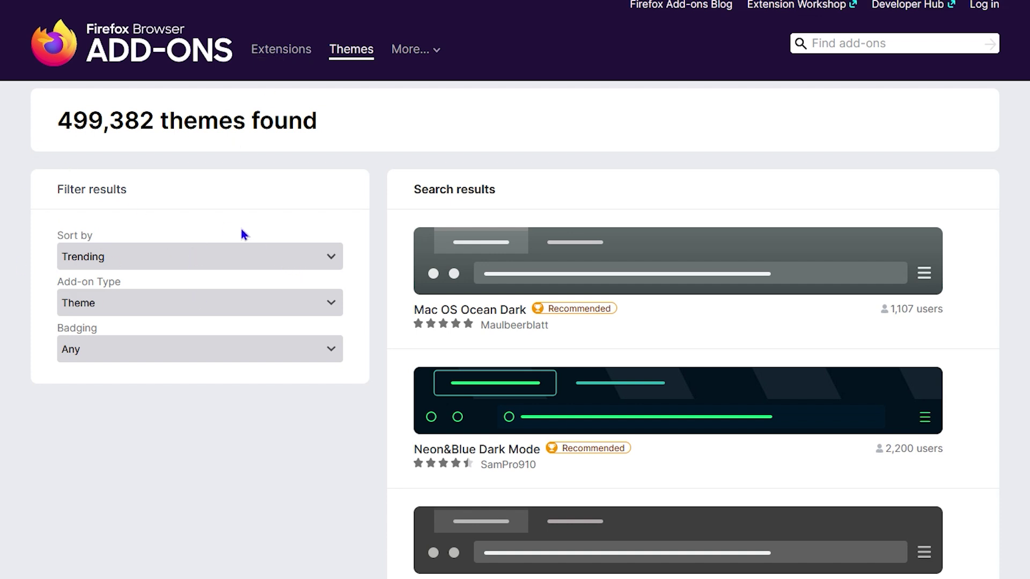
left_click(215, 256)
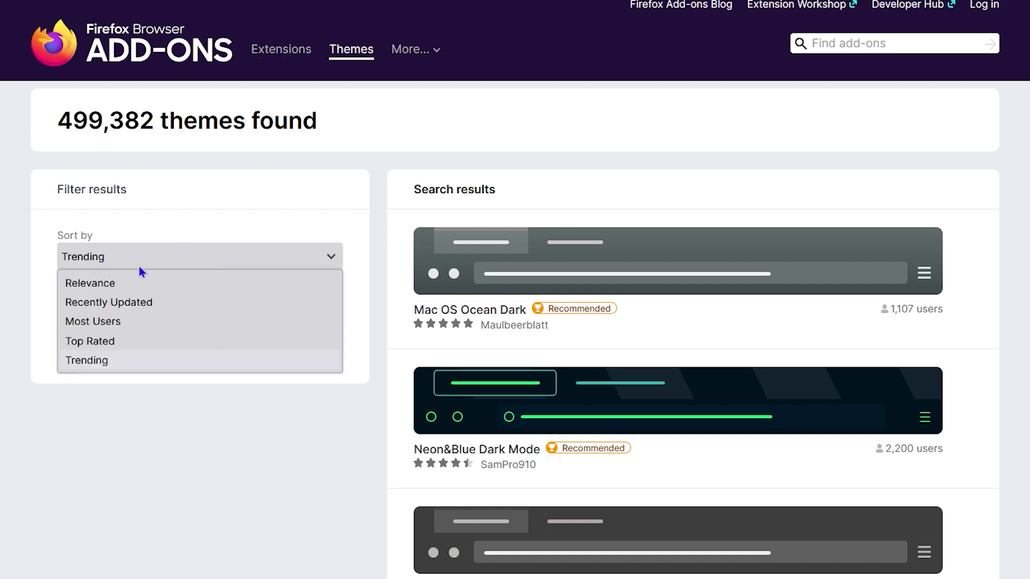
left_click(121, 323)
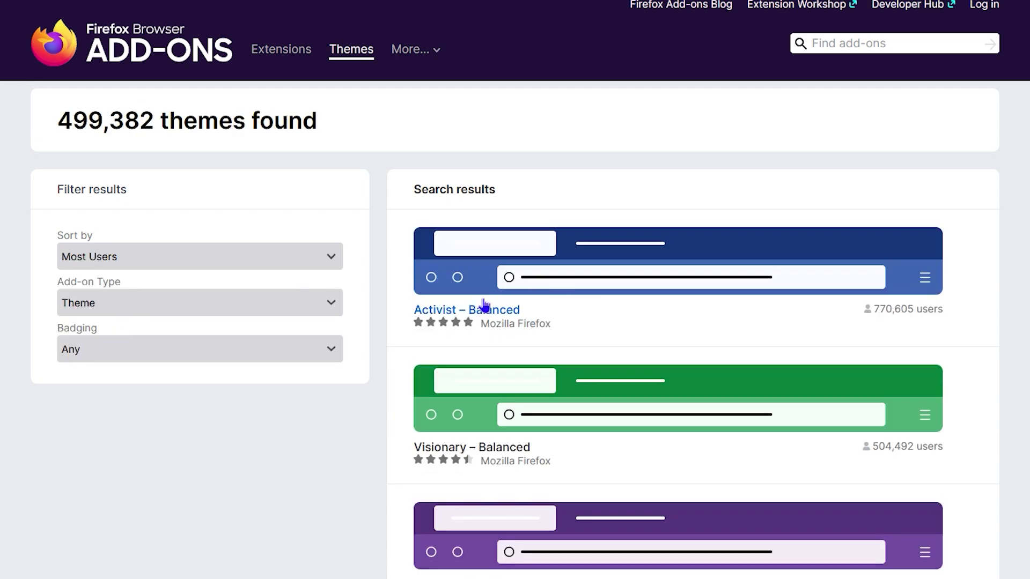
left_click(235, 312)
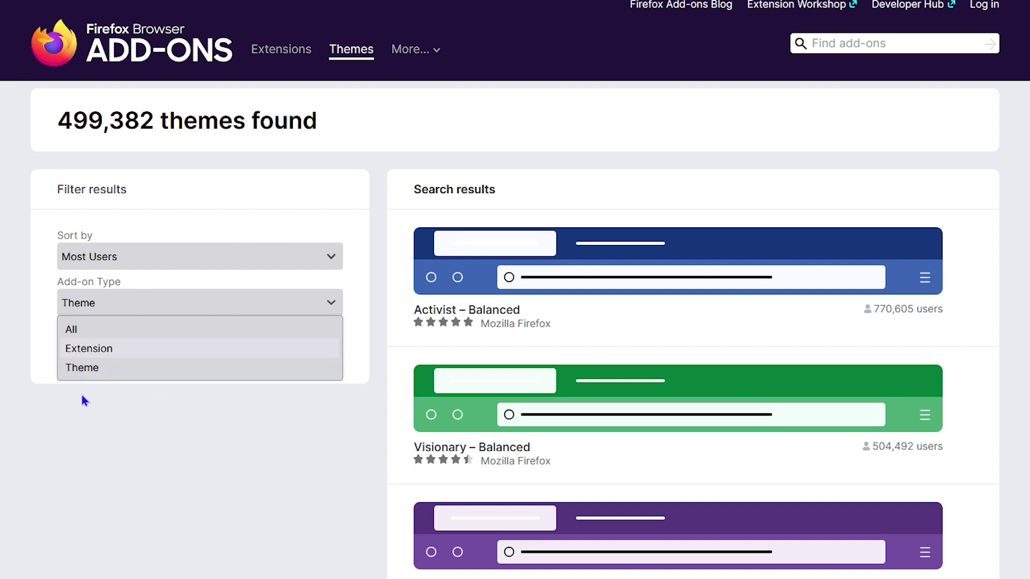
left_click(103, 427)
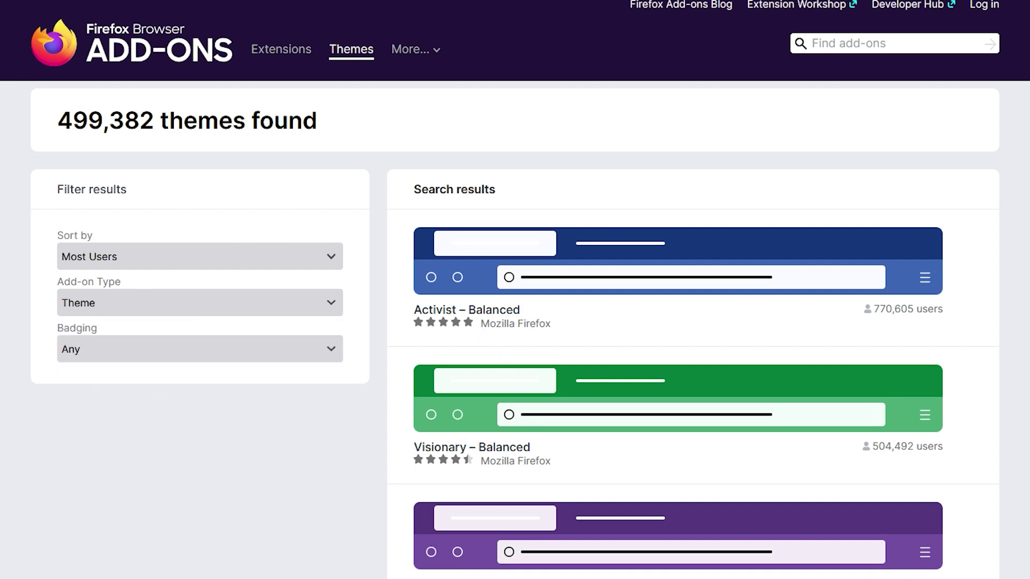
left_click(285, 53)
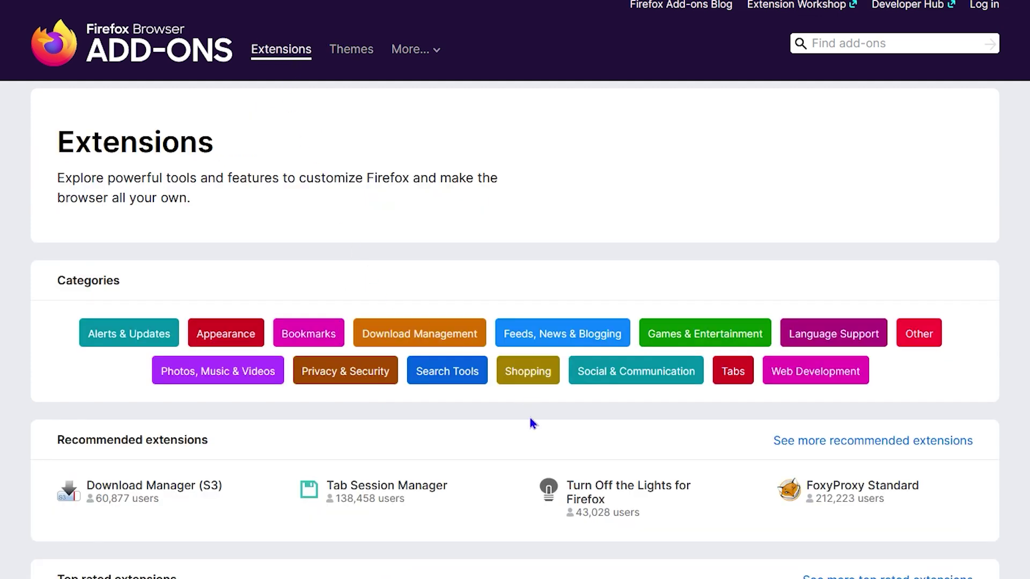
Open the full trending extensions list and scroll through its 98 results
scroll(248, 415, "down", 5)
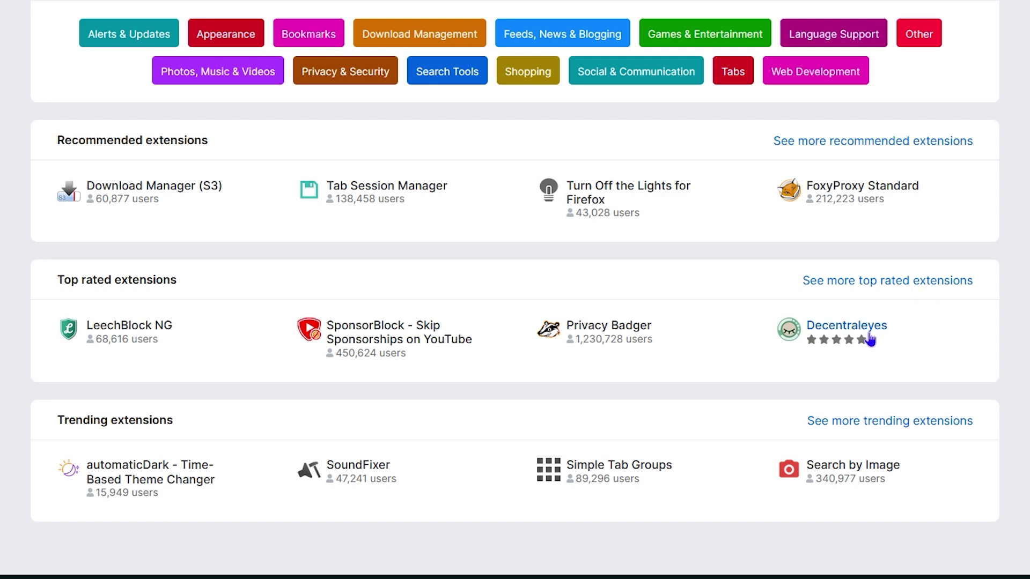
left_click(892, 424)
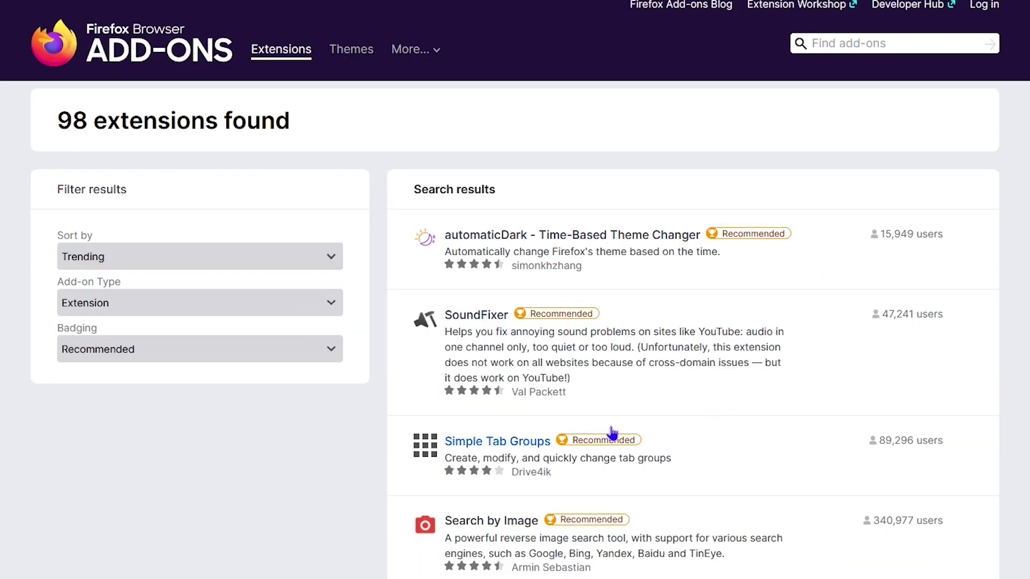
scroll(610, 430, "down", 5)
scroll(542, 403, "down", 9)
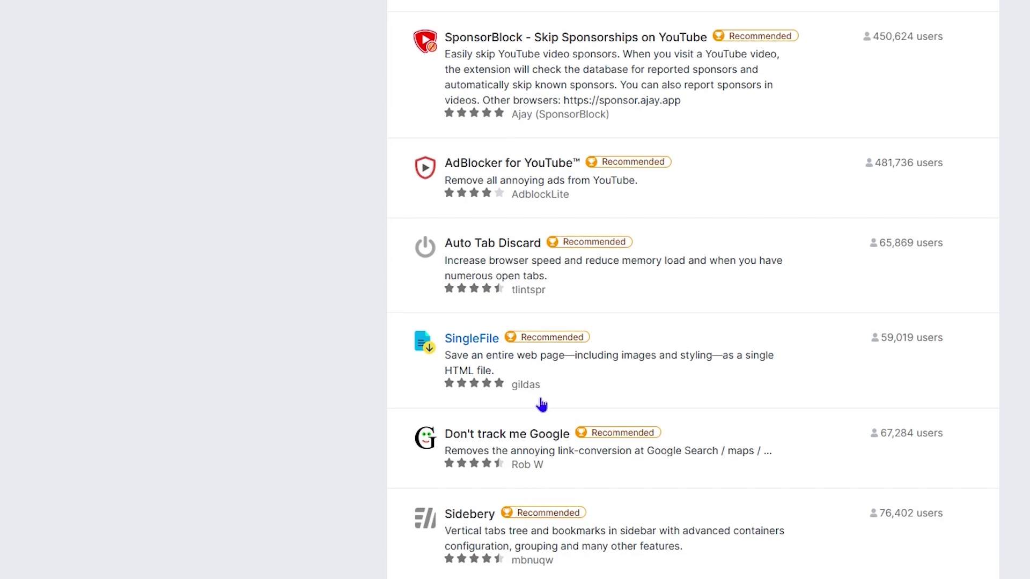
scroll(542, 403, "down", 9)
scroll(272, 301, "up", 20)
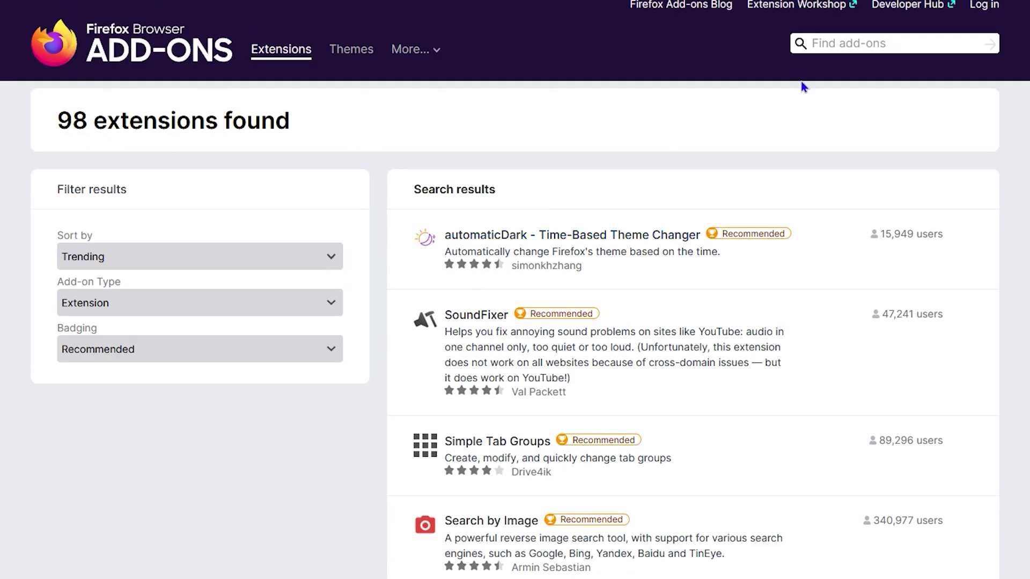
Go back to the Add-ons home page and scroll down to its footer
key("alt+Left")
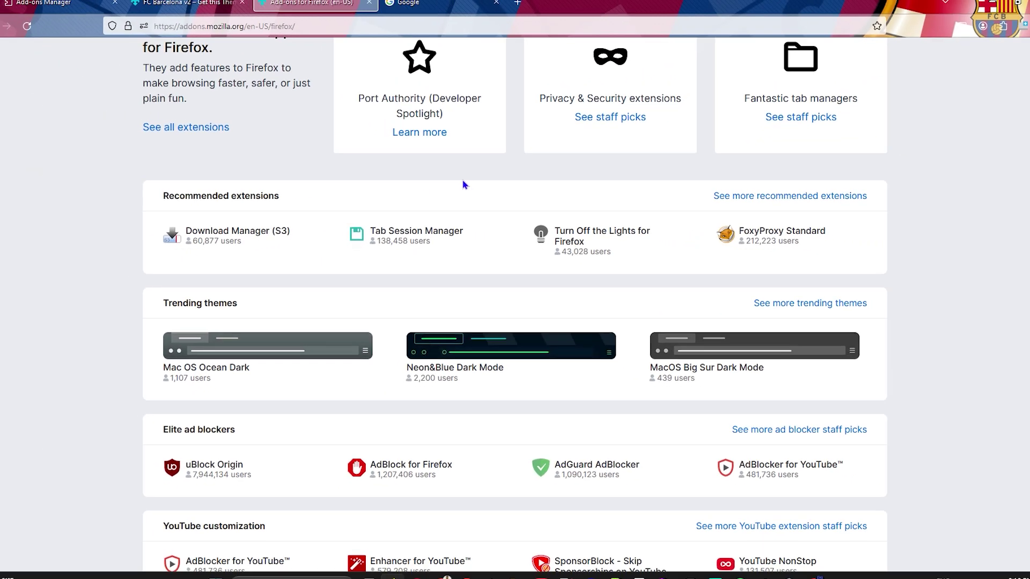
scroll(258, 201, "down", 2)
scroll(478, 206, "down", 9)
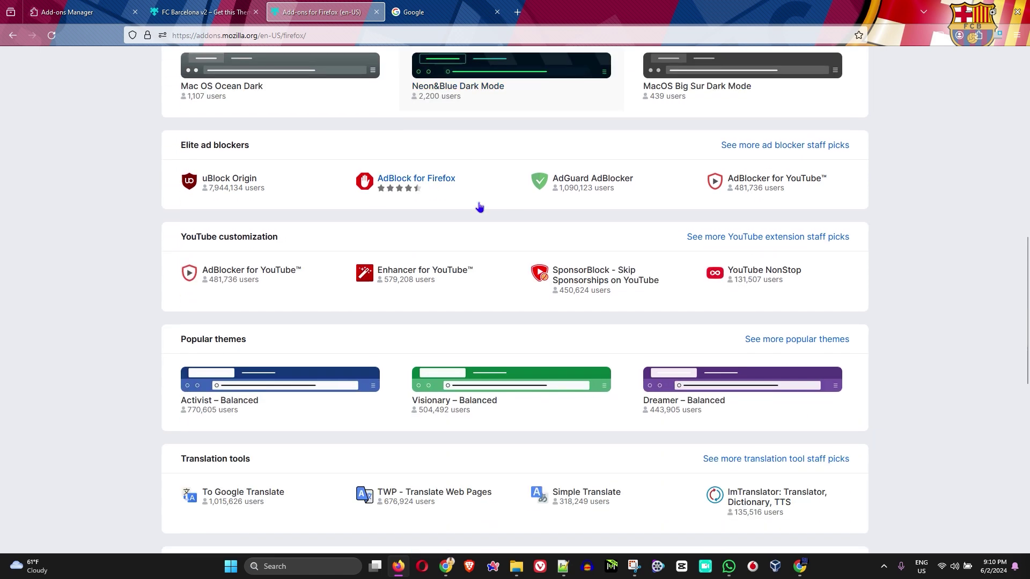